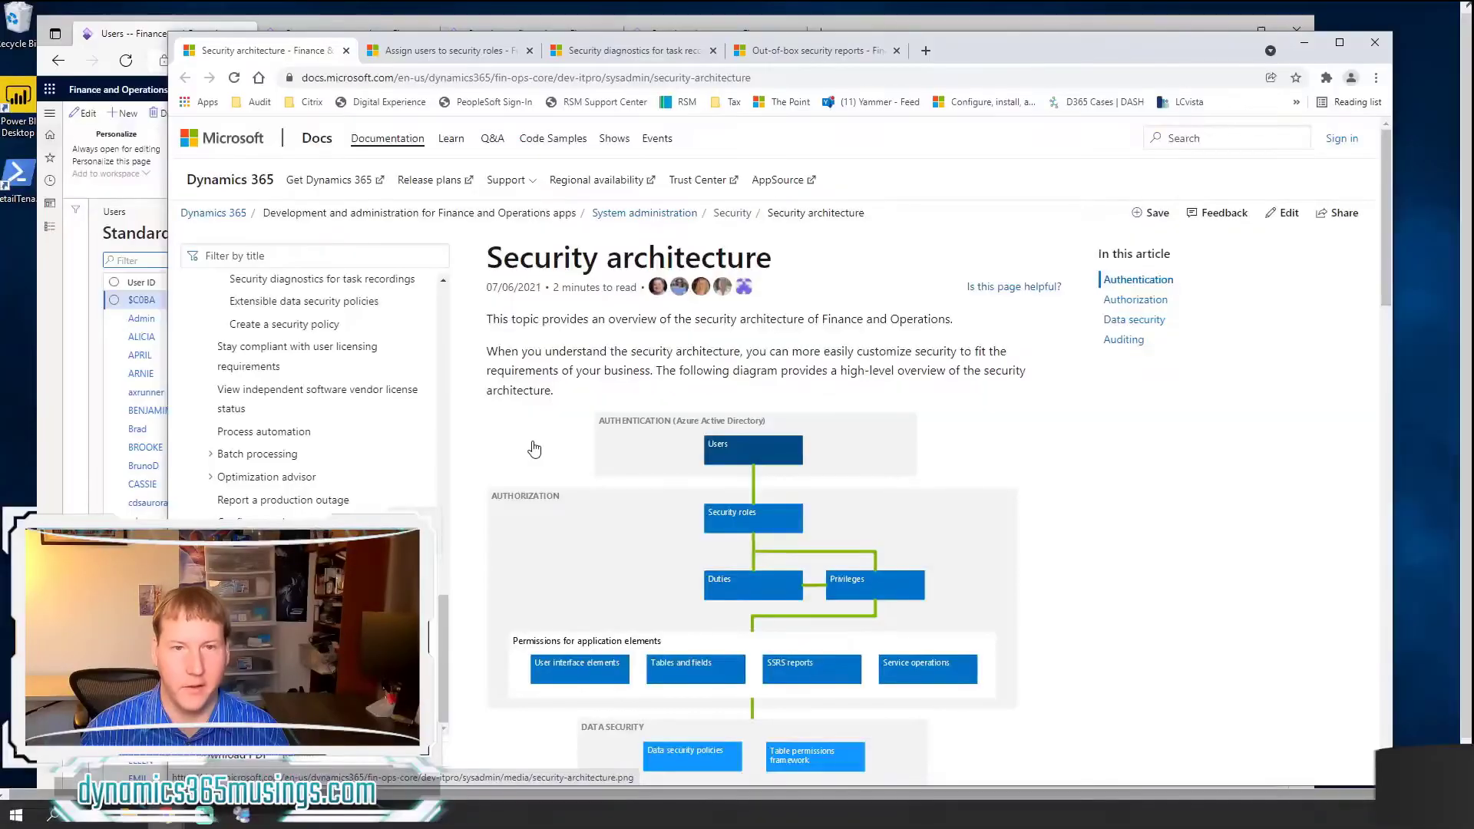
Step: Scroll the Security architecture article down to show the full diagram and the Authentication heading
scroll(534, 449, "down", 2)
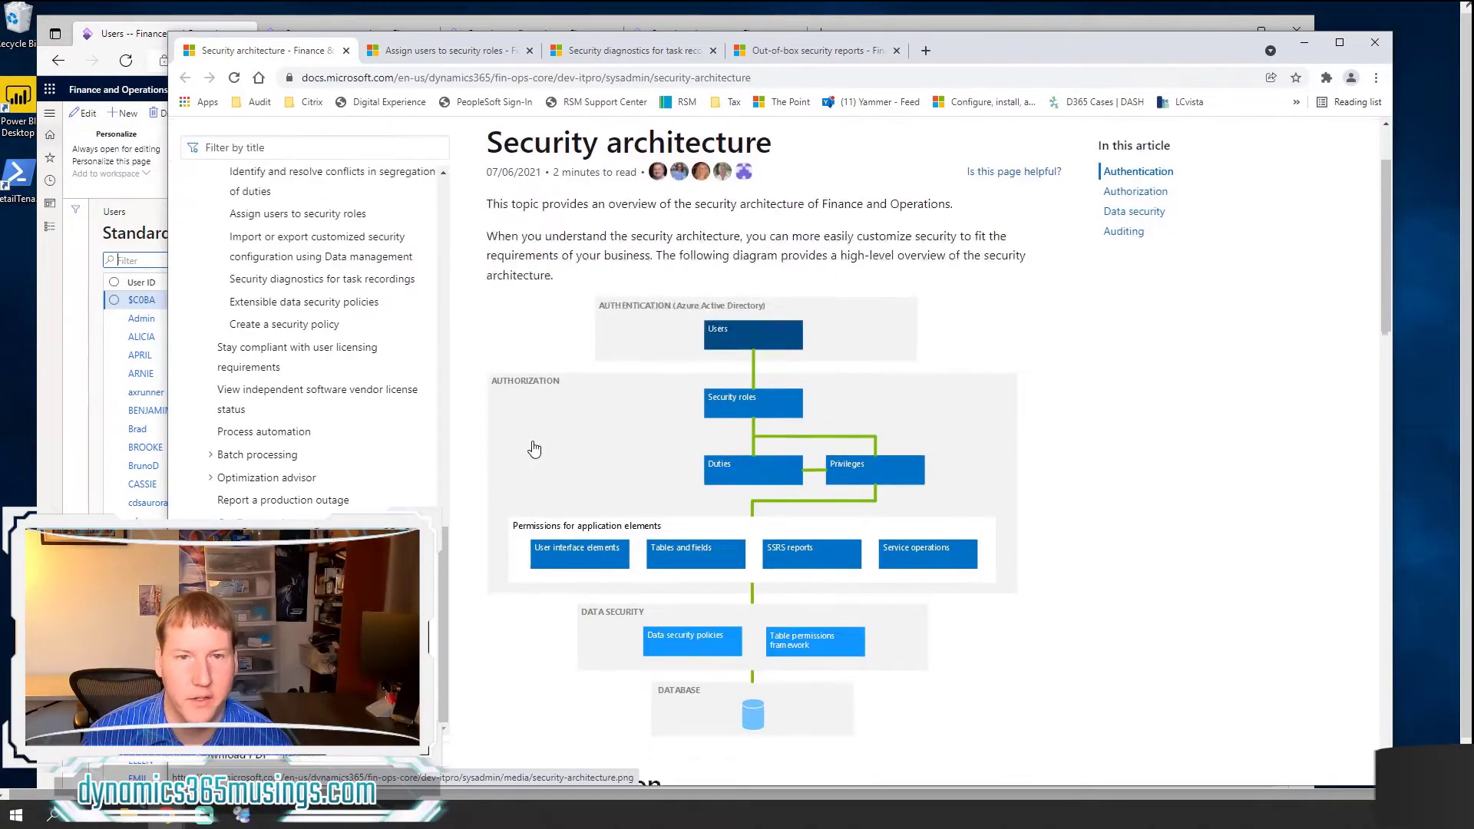
scroll(534, 449, "down", 1)
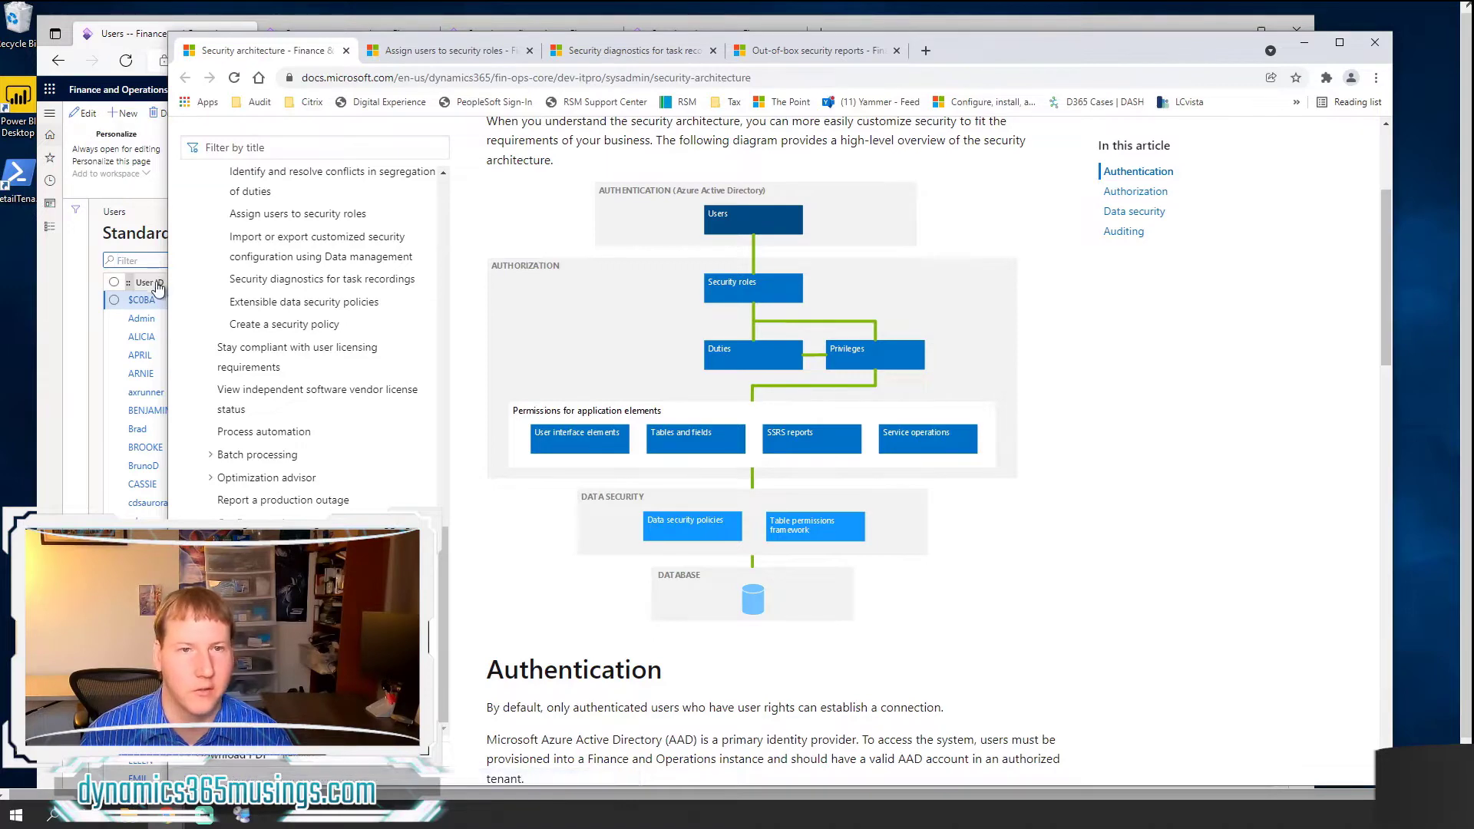
Step: Bring the Dynamics 365 Users list in front of the Microsoft Docs window
left_click(89, 359)
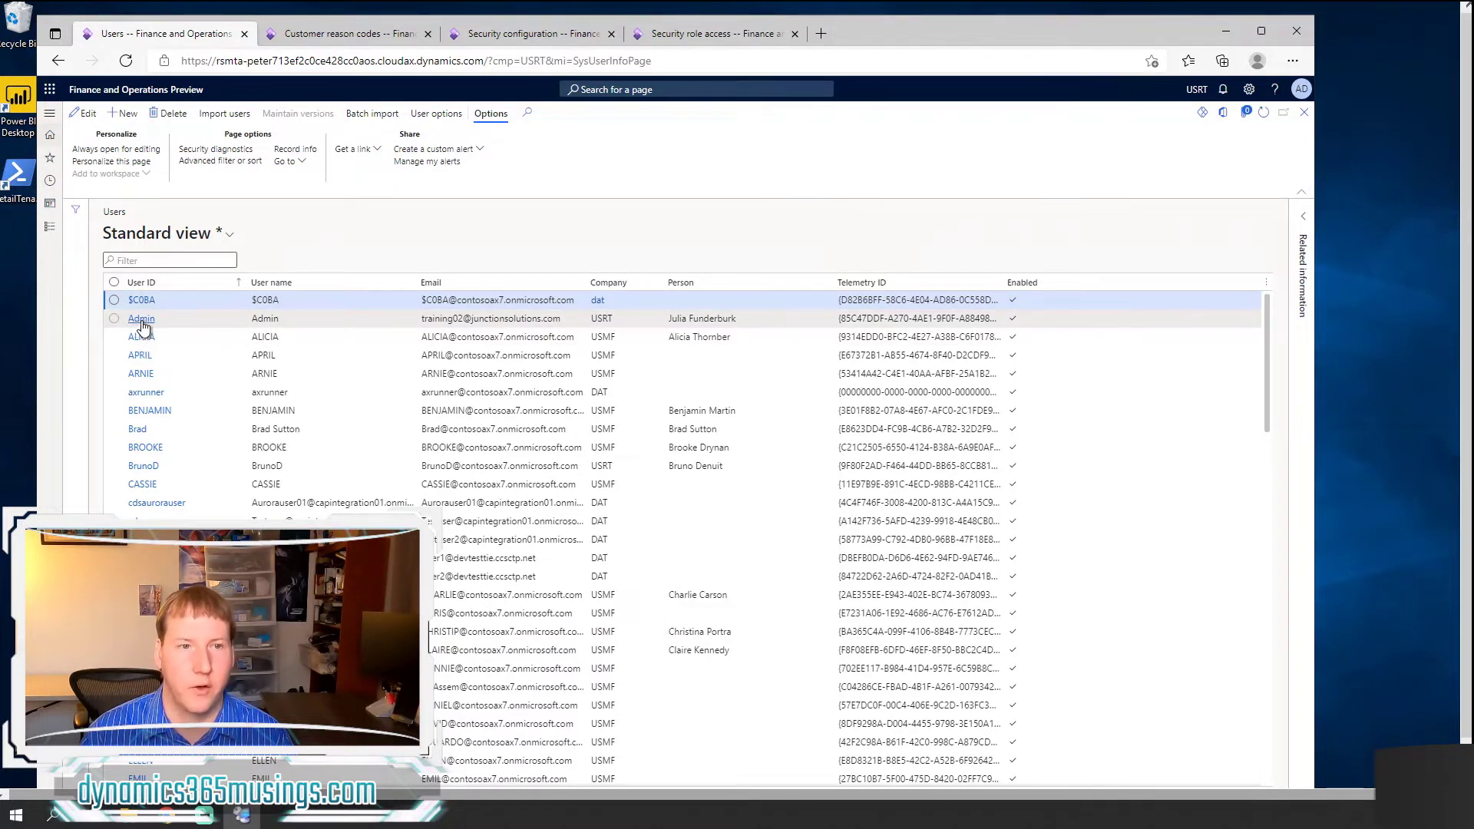
Step: Open the Admin user's record in edit mode and check its Provider and Email values
left_click(143, 326)
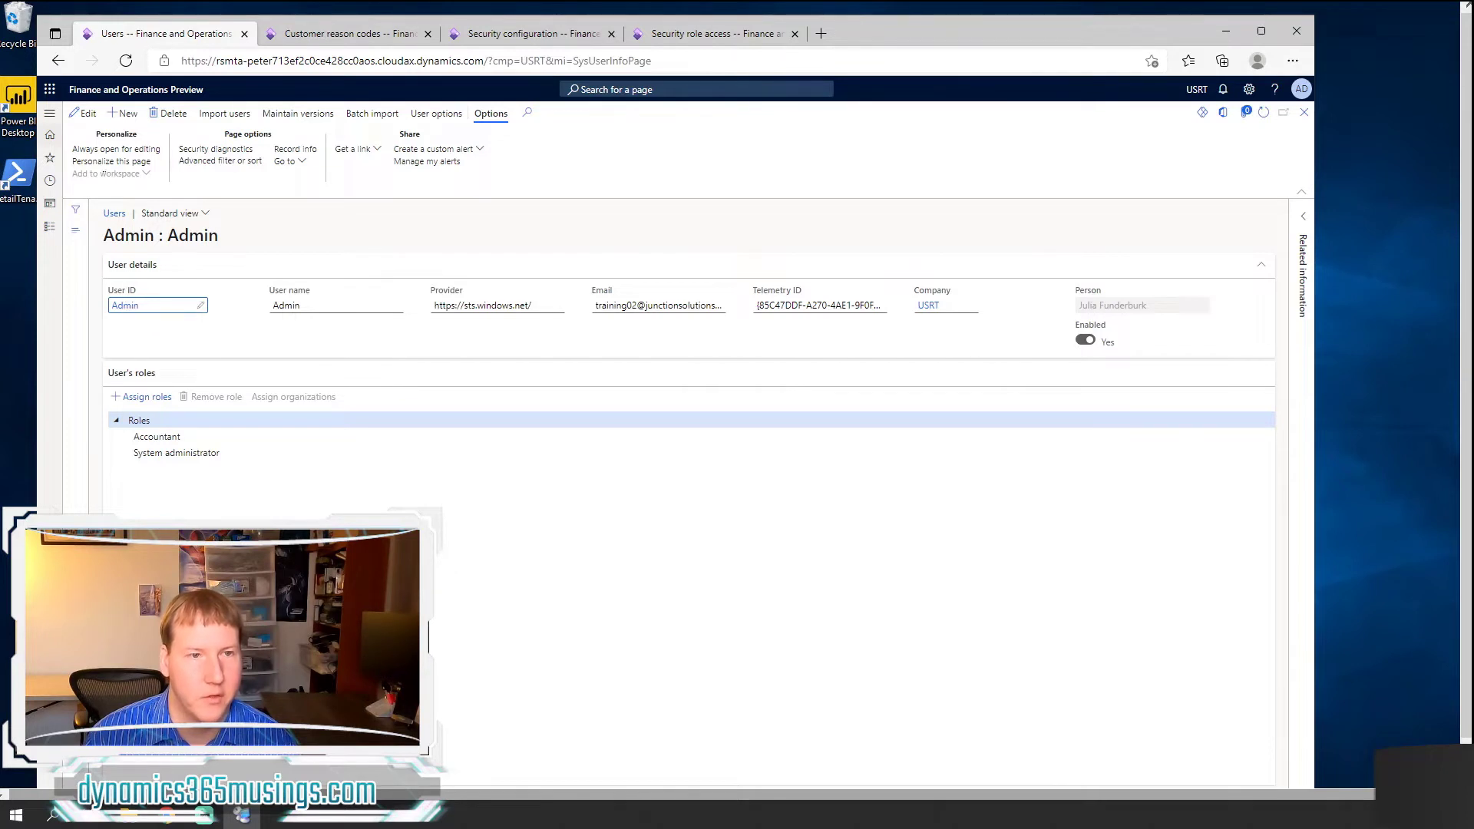
left_click(86, 113)
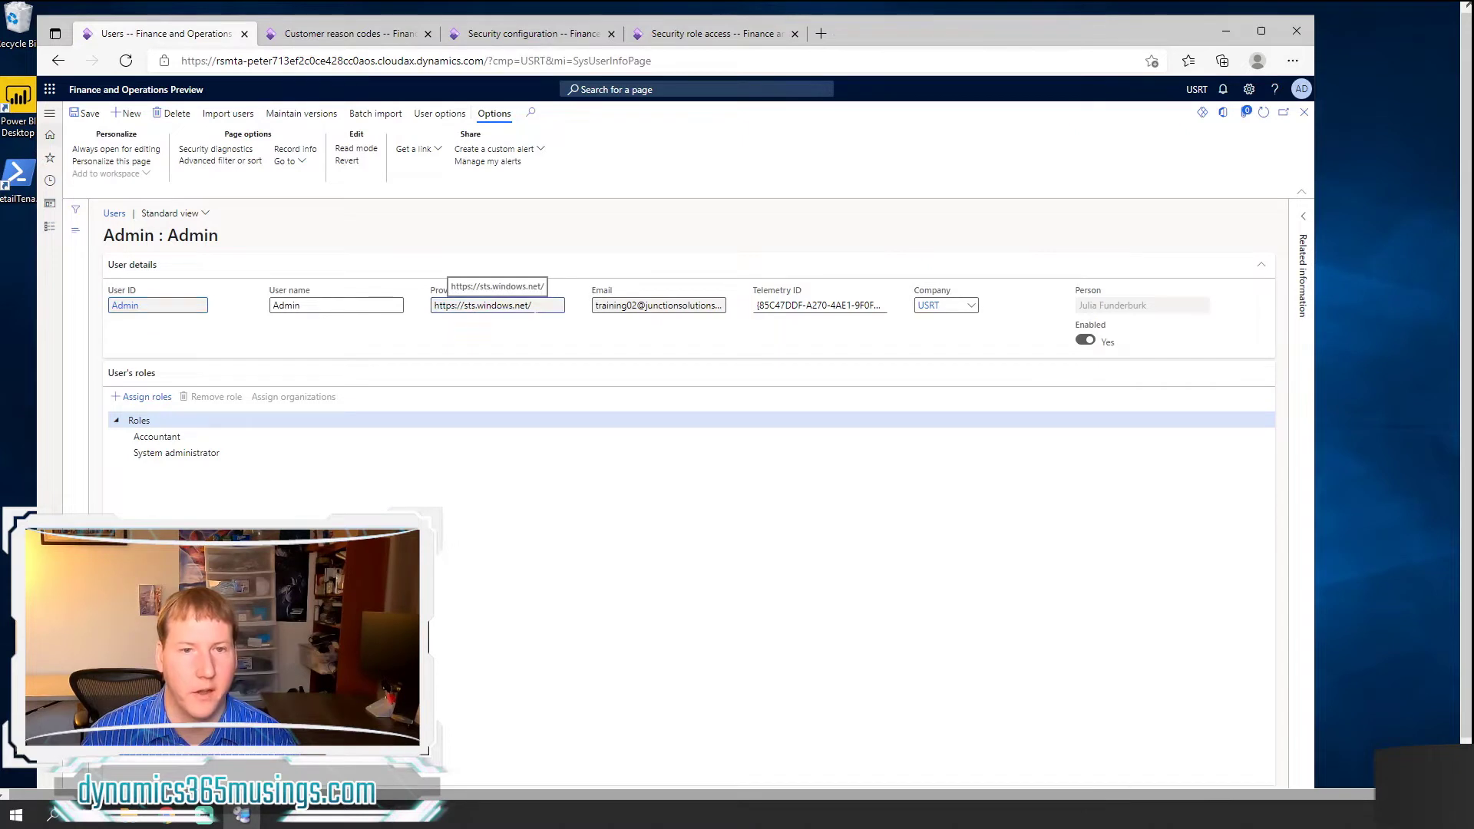
left_click_drag(535, 309, 425, 312)
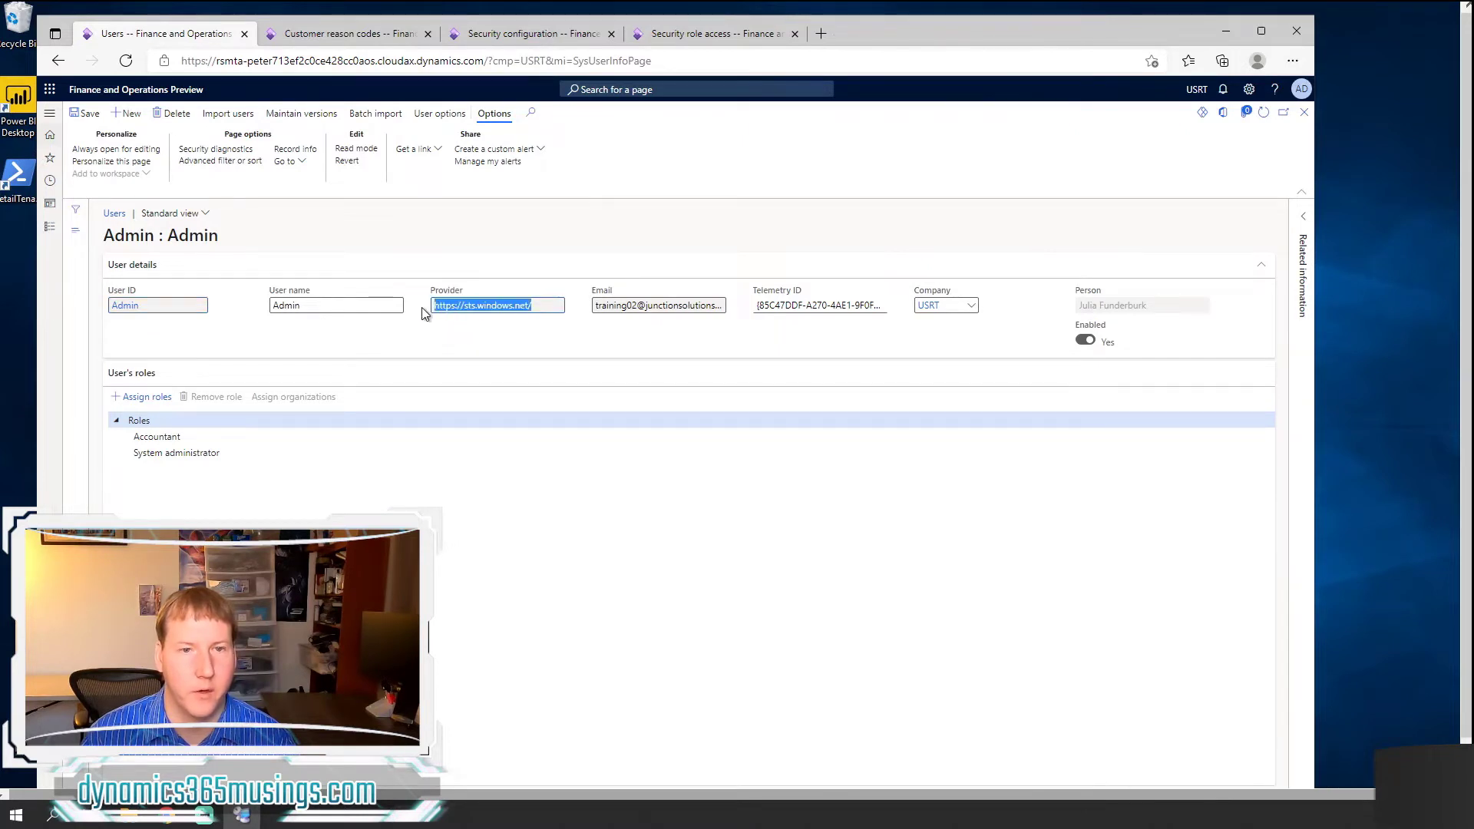
left_click(481, 325)
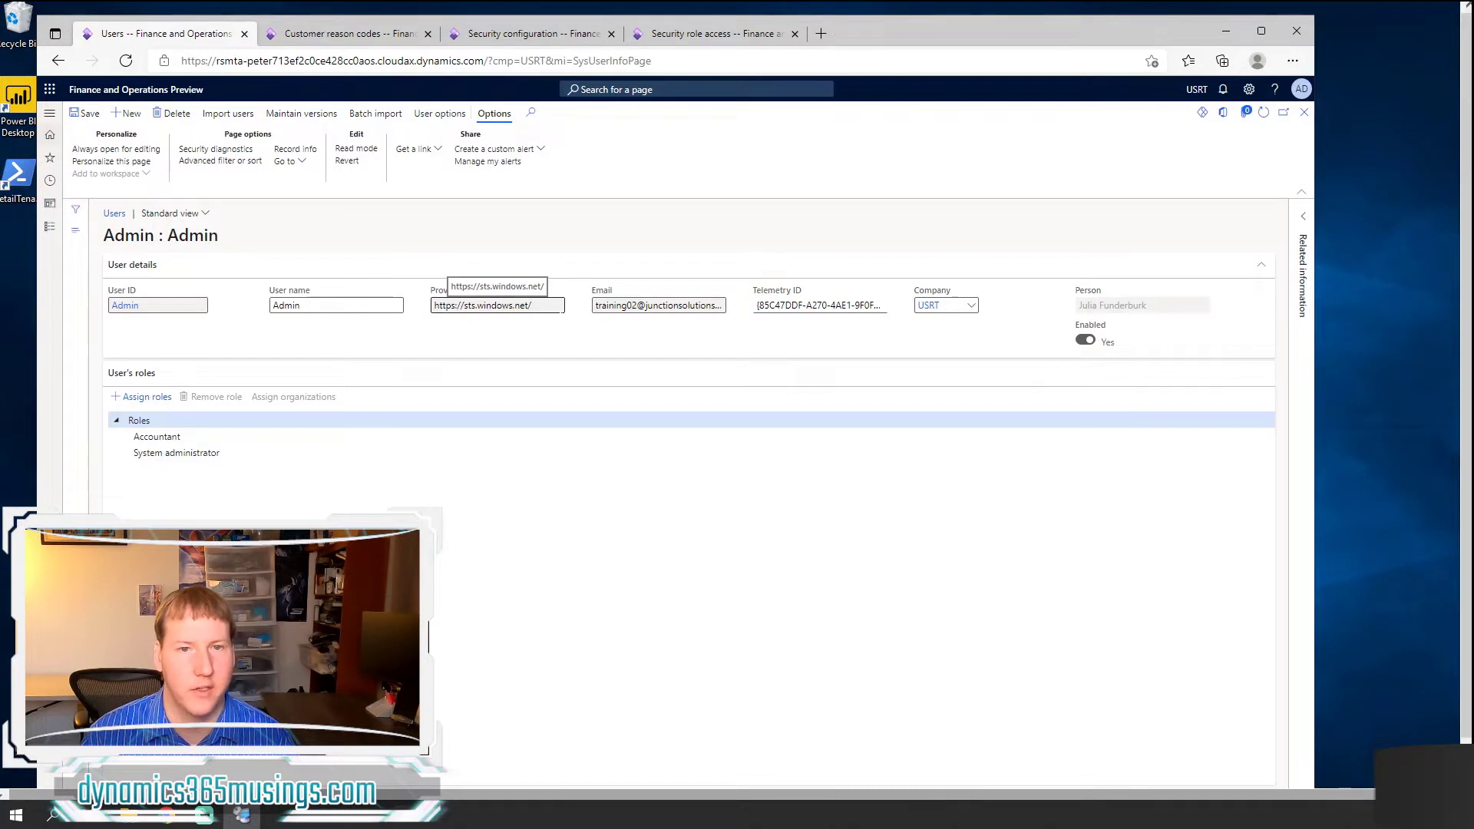
left_click(606, 310)
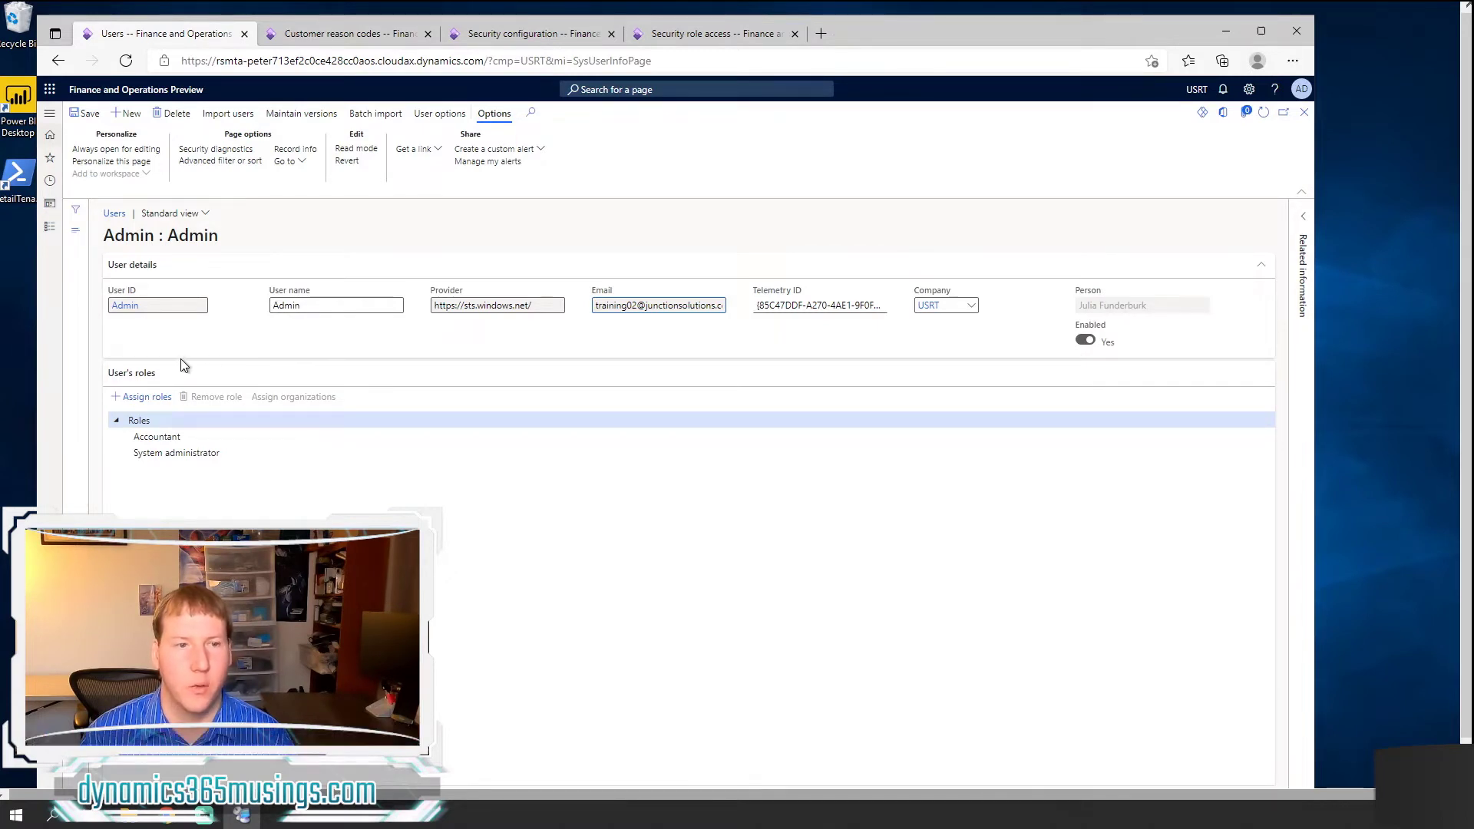
Step: Assign Admin the Accounts payable centralized payments clerk and Accounts payable clerk roles
left_click(148, 397)
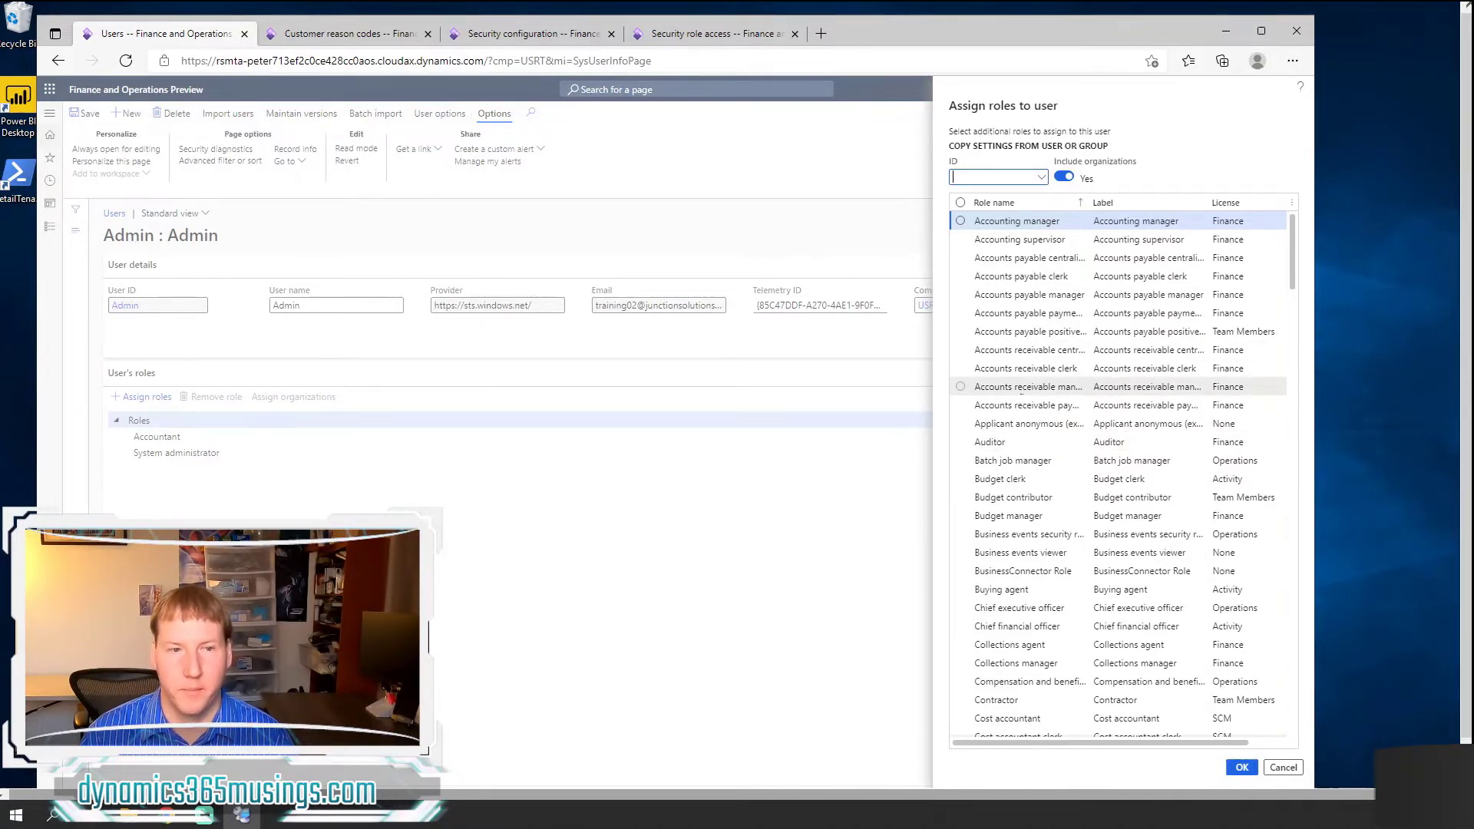
left_click(960, 258)
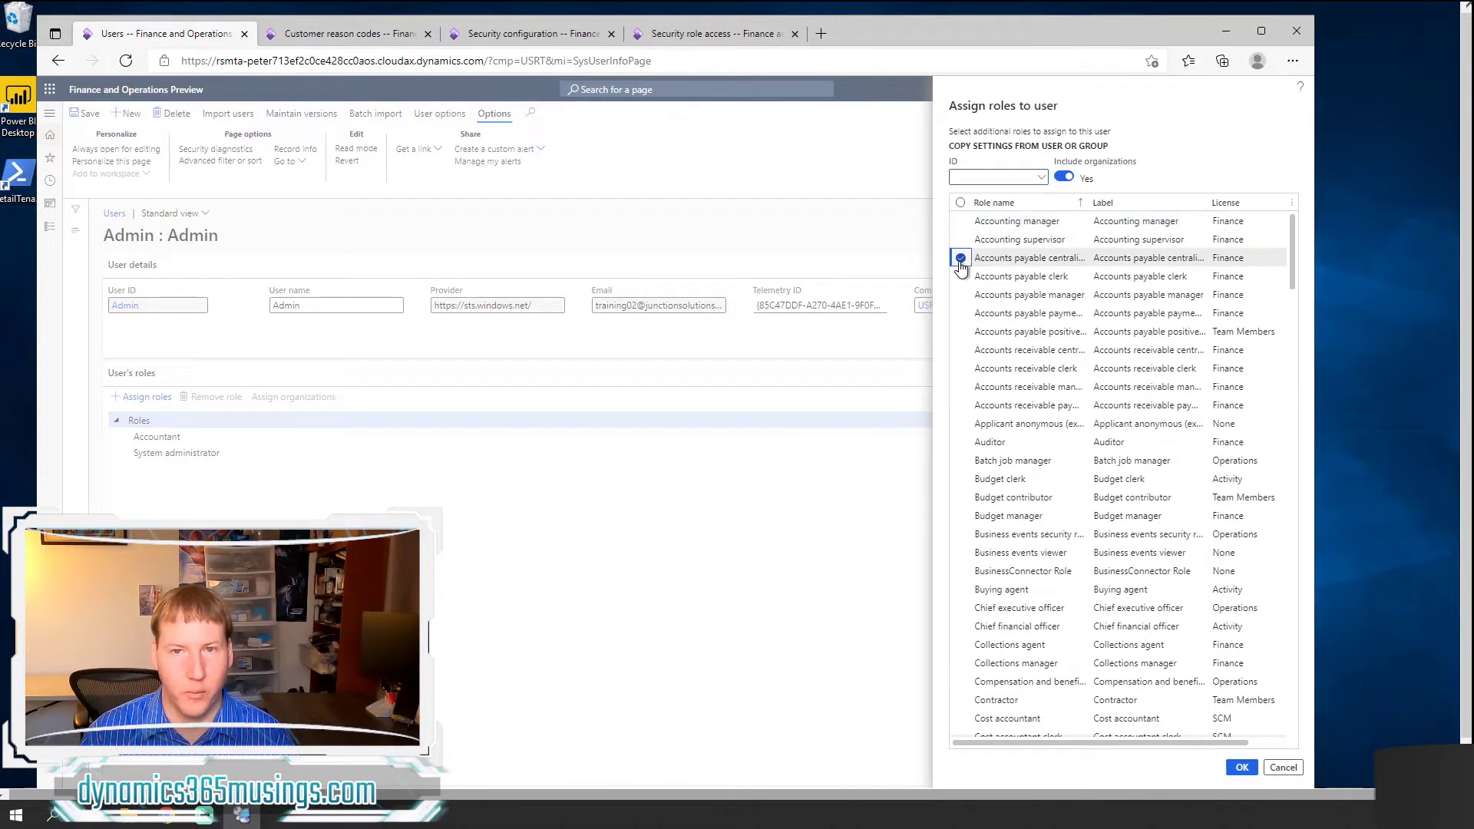
left_click(960, 276)
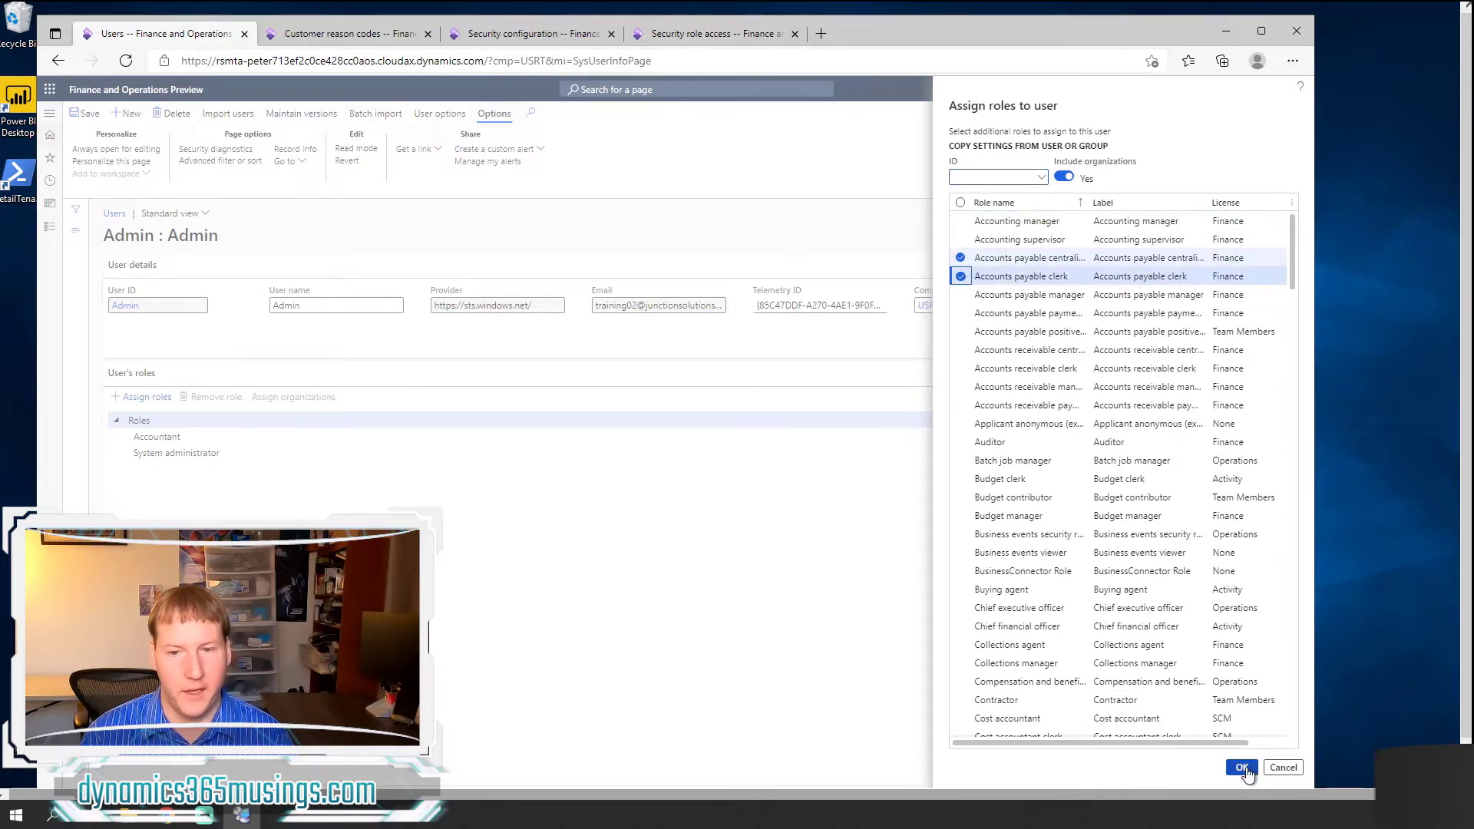
key("alt+Return")
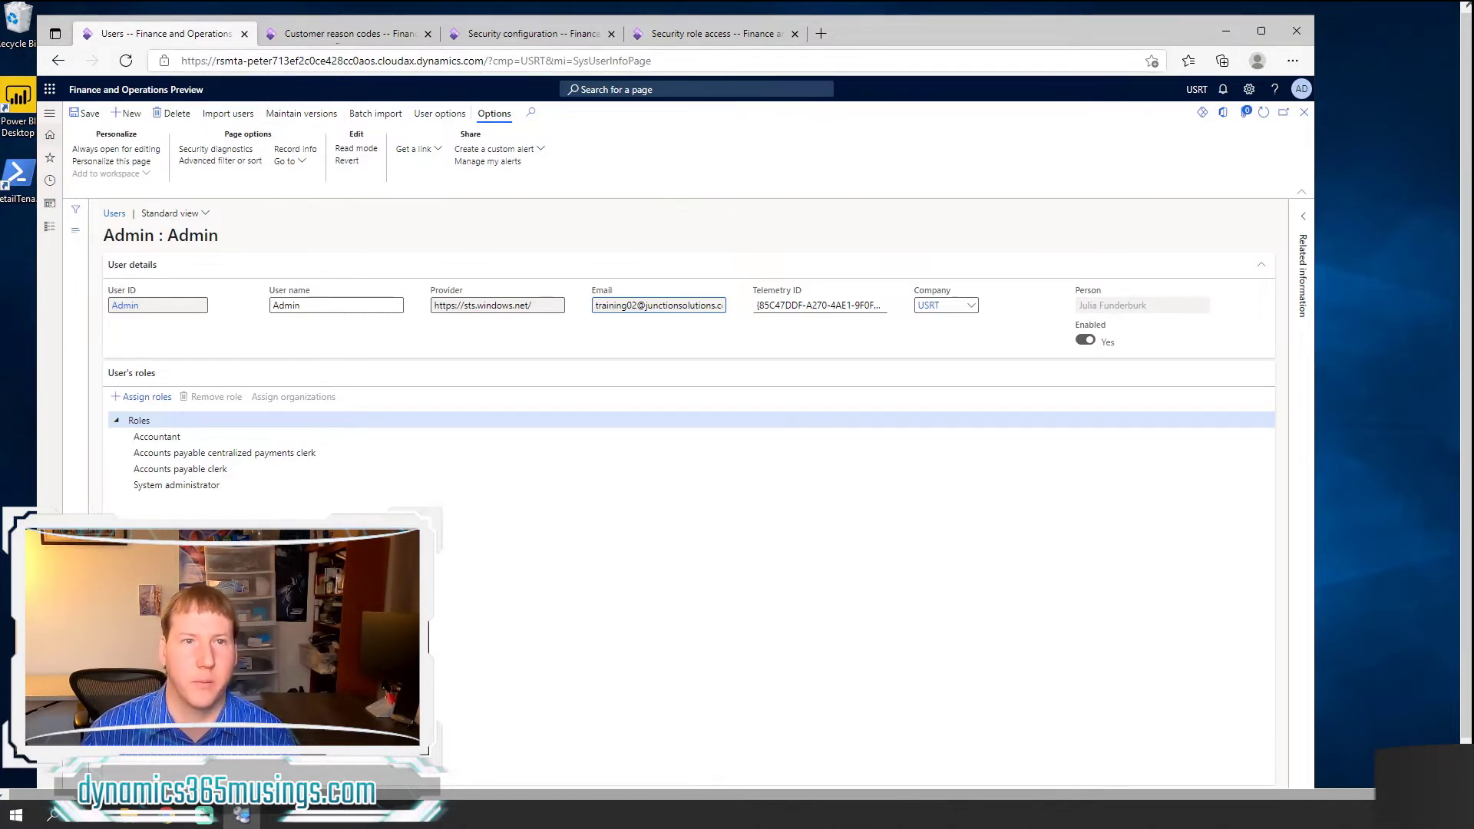
Step: Go to Customer reason codes, browse the Accounts receivable module pages, then show the Options pane
left_click(348, 36)
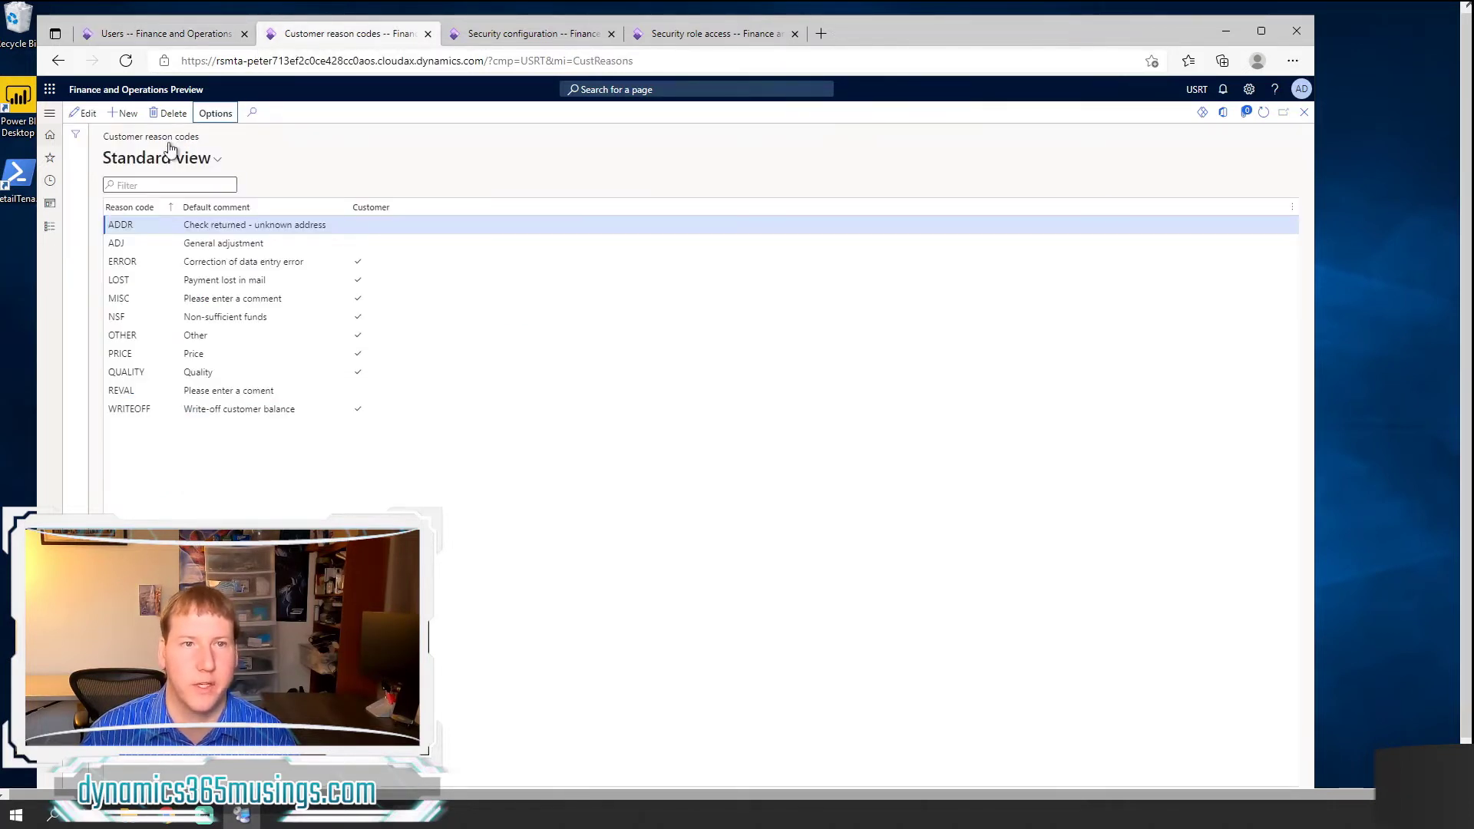
left_click(50, 227)
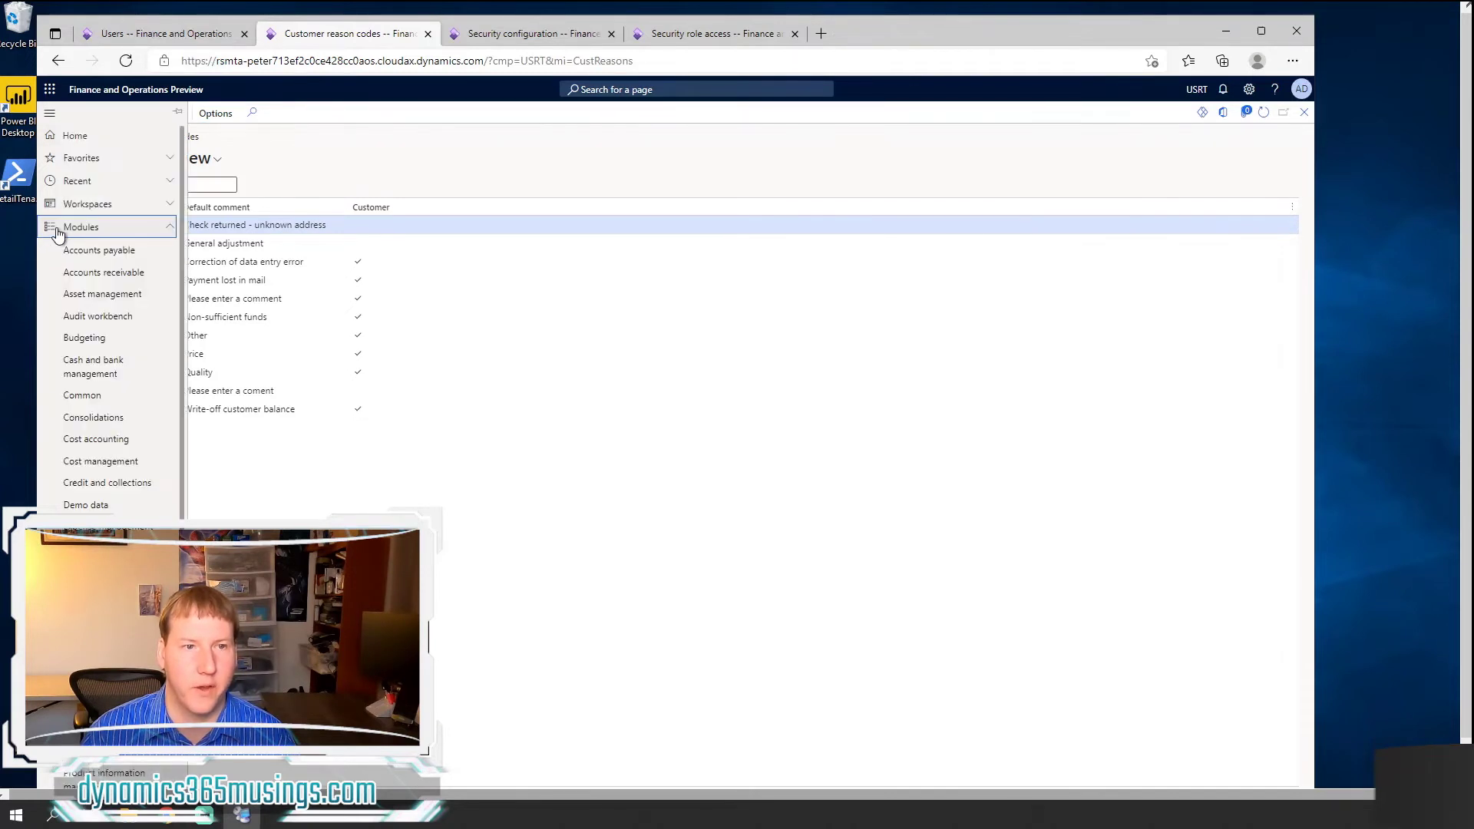
left_click(108, 275)
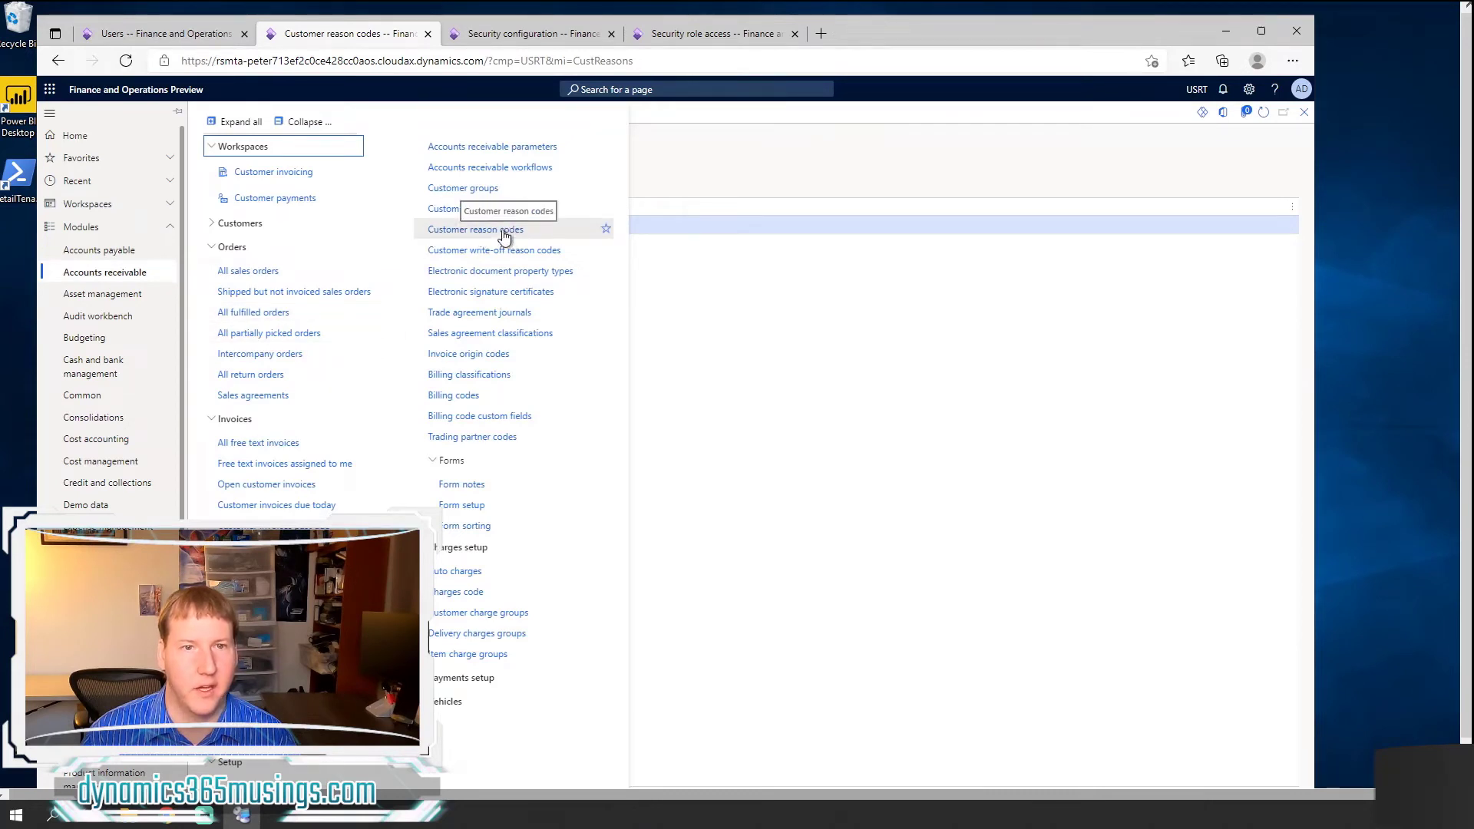
left_click(733, 355)
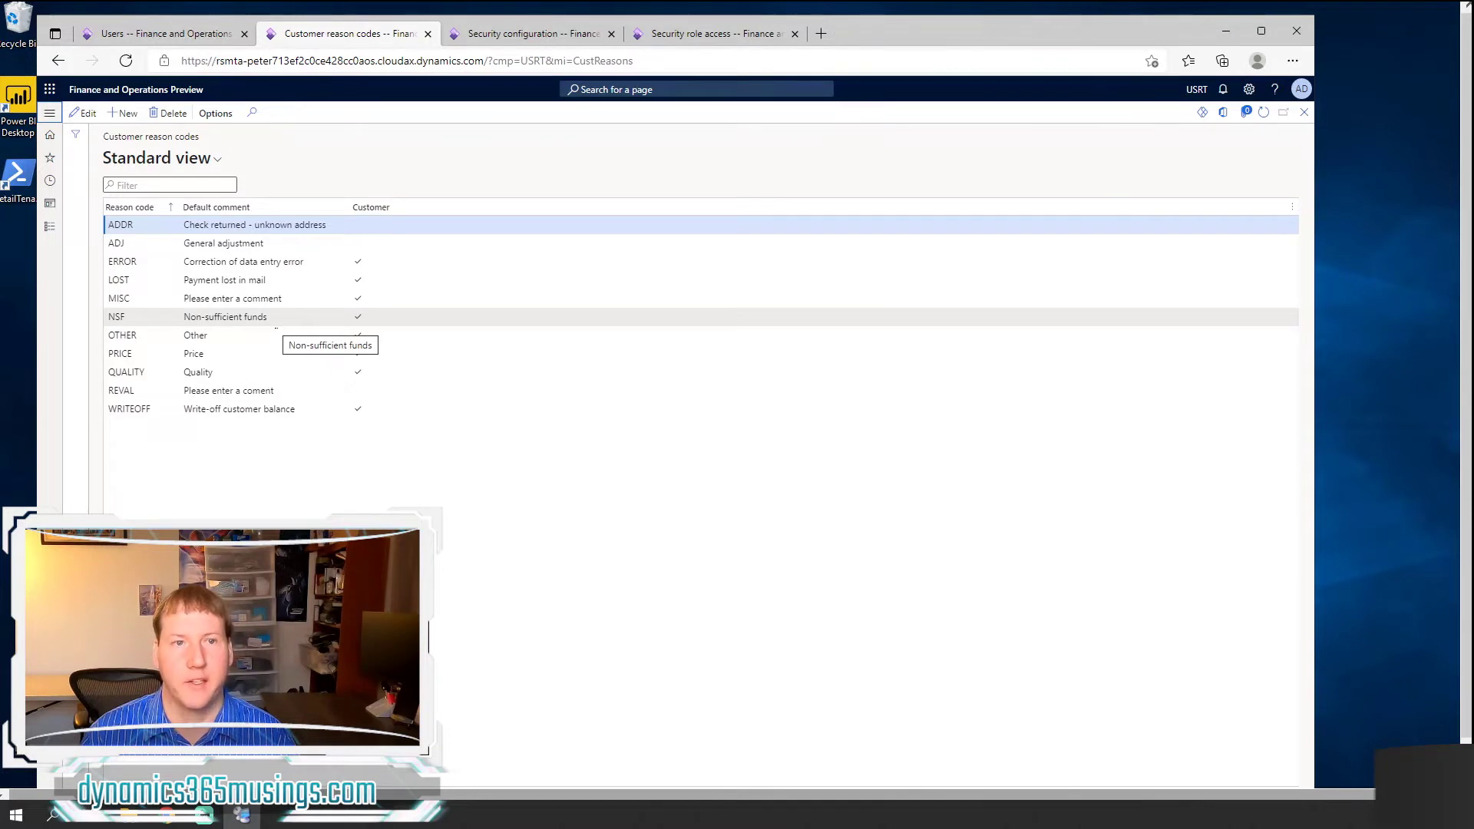
left_click(215, 115)
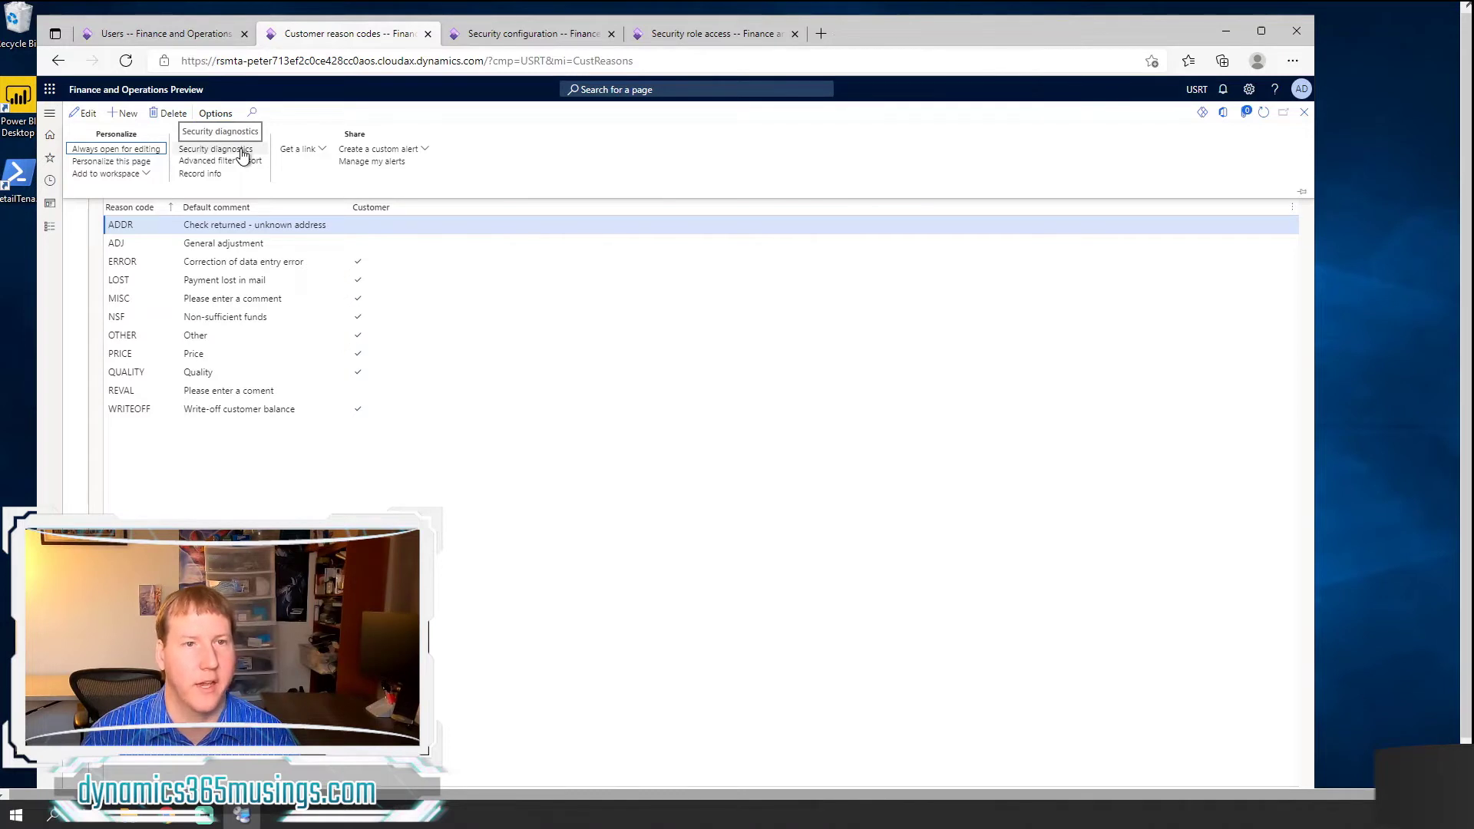
Step: Run Security diagnostics on Customer reason codes to list granting roles, duties and privileges
left_click(241, 150)
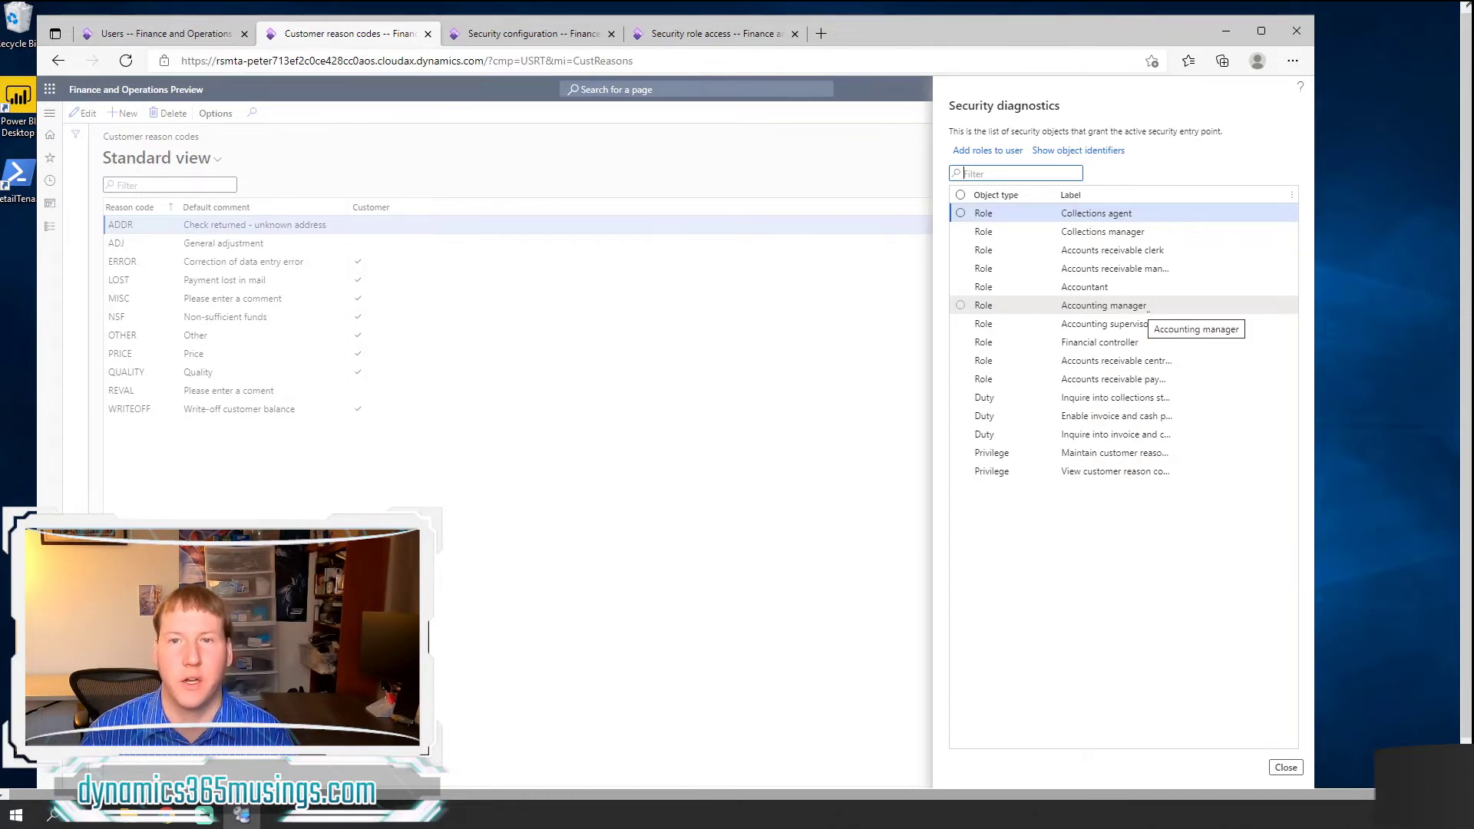
Step: On Security configuration, dismiss the timeout prompt and list the Accountant role's referenced duties
left_click(553, 35)
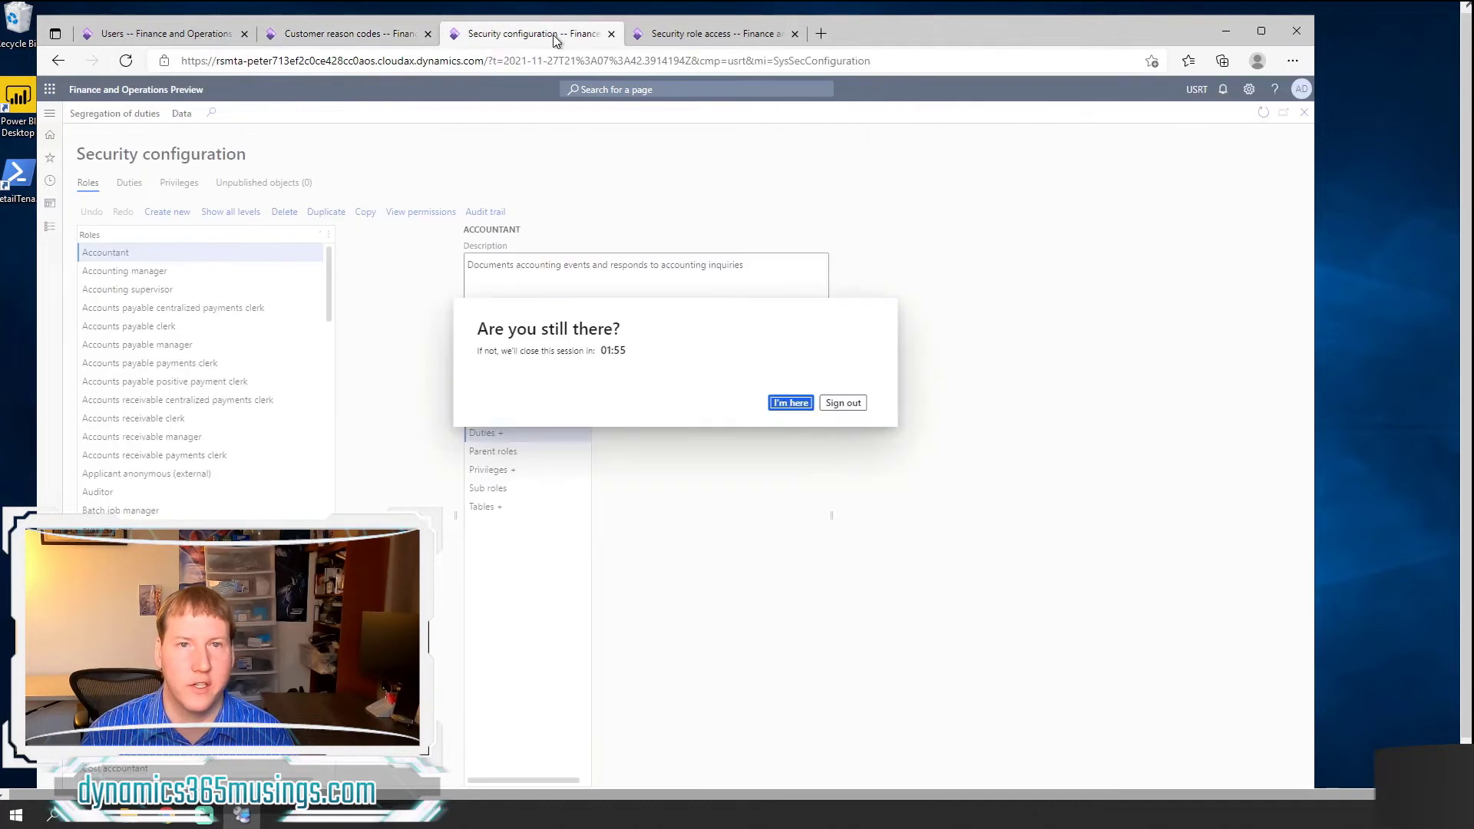
left_click(784, 404)
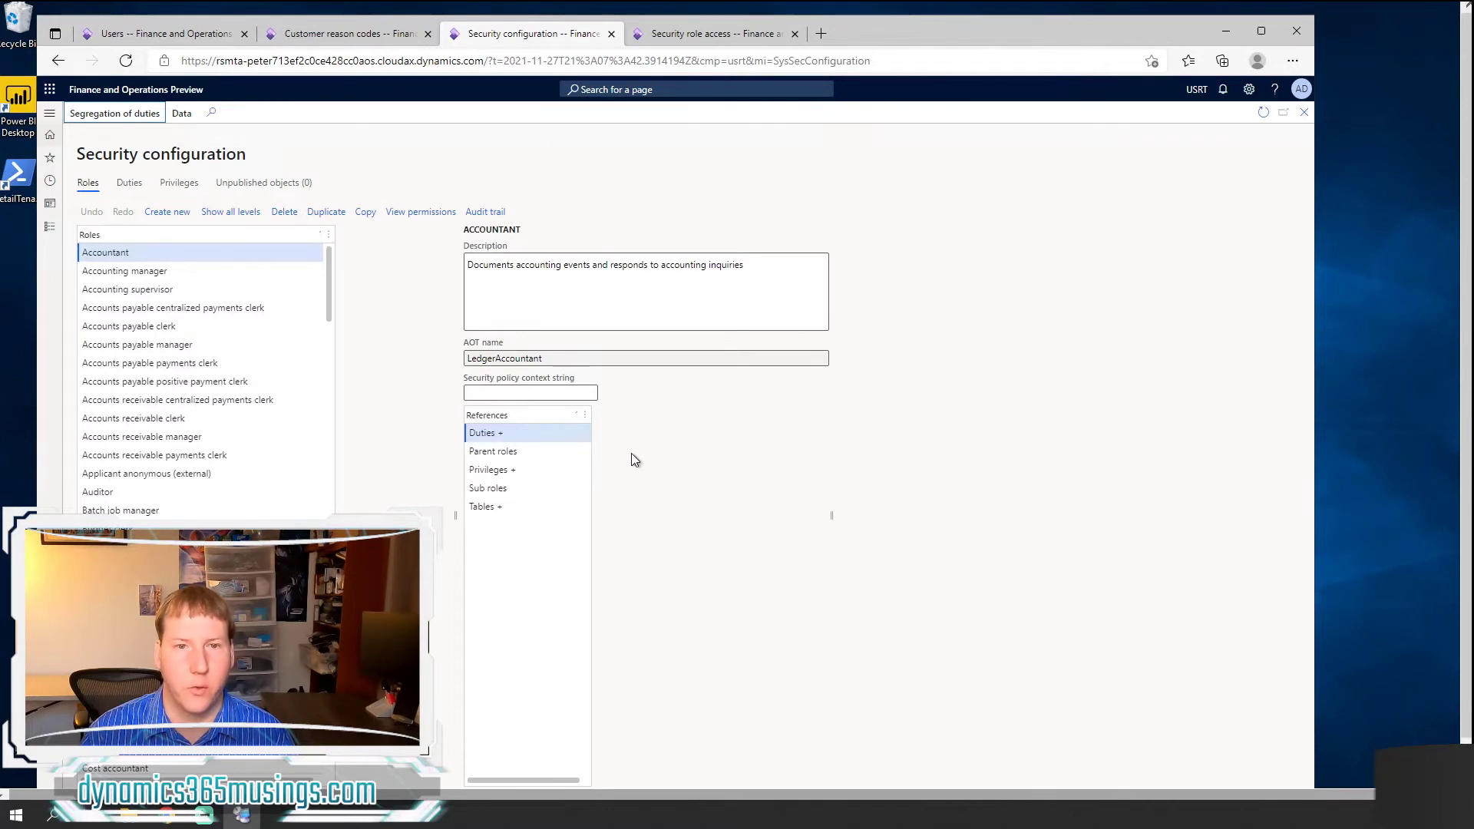
left_click(553, 435)
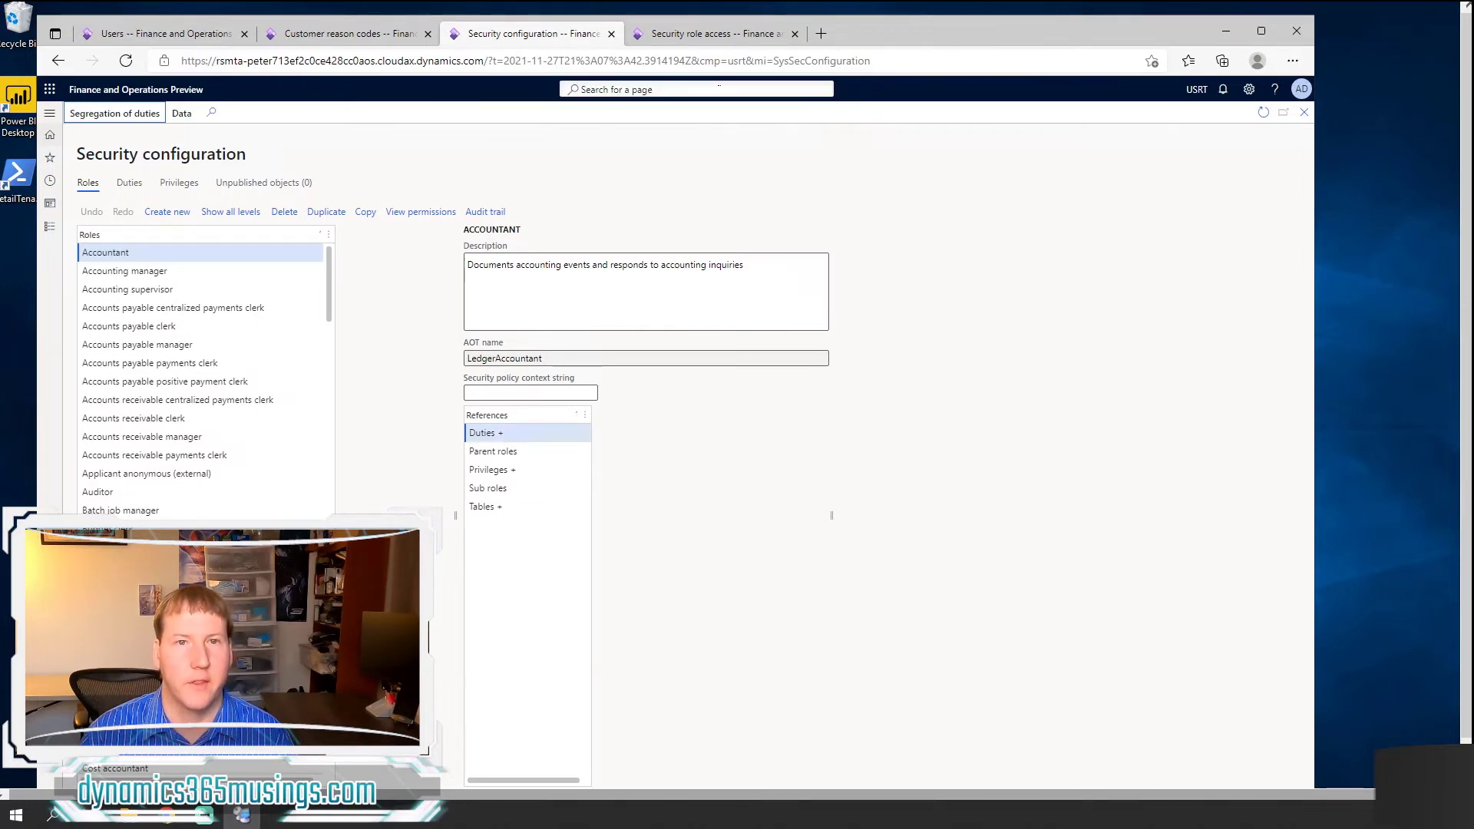
Step: View the Security role access report, browse page search suggestions, then return to the docs window
left_click(734, 34)
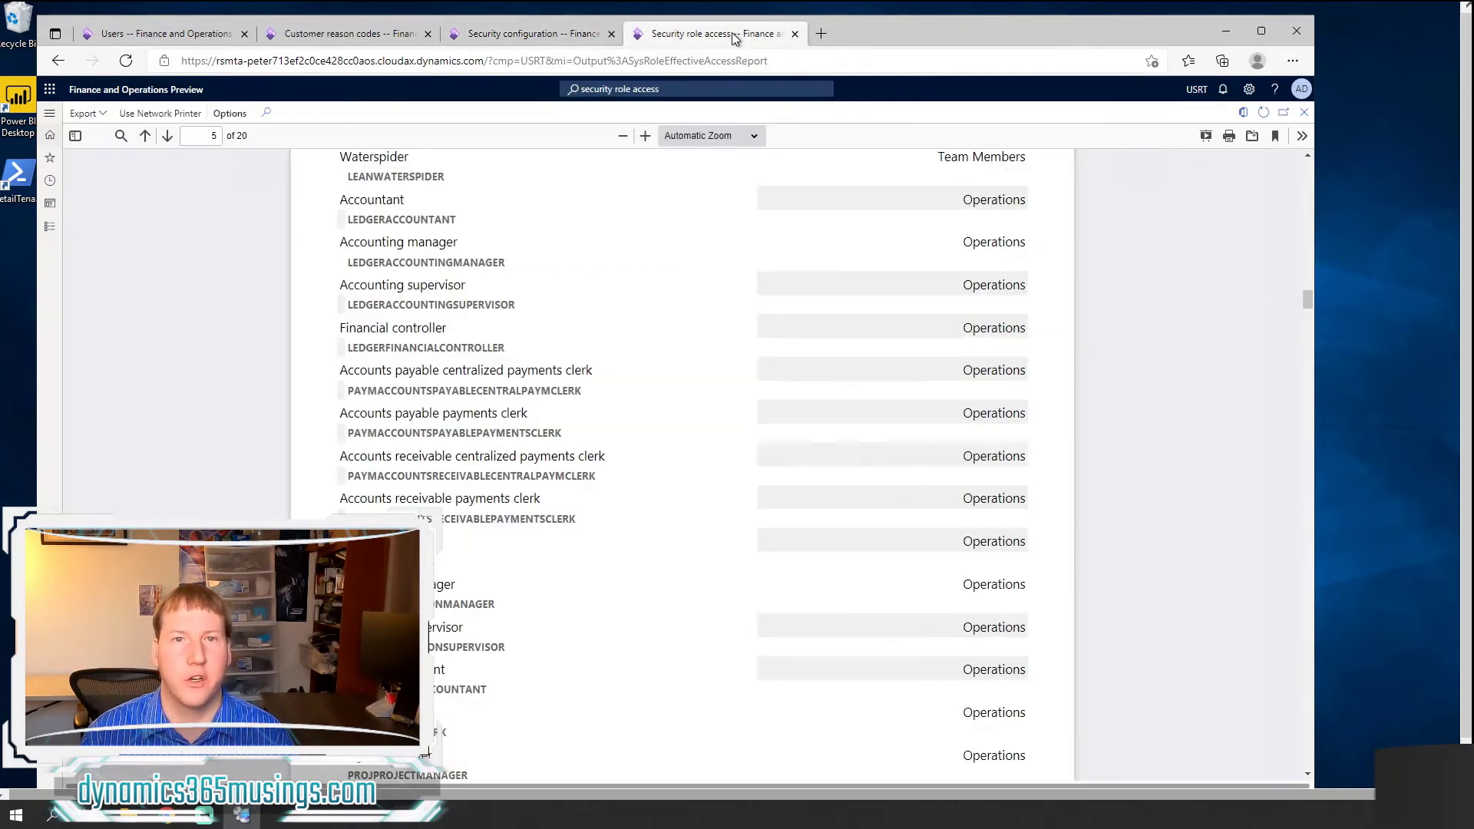
left_click(680, 89)
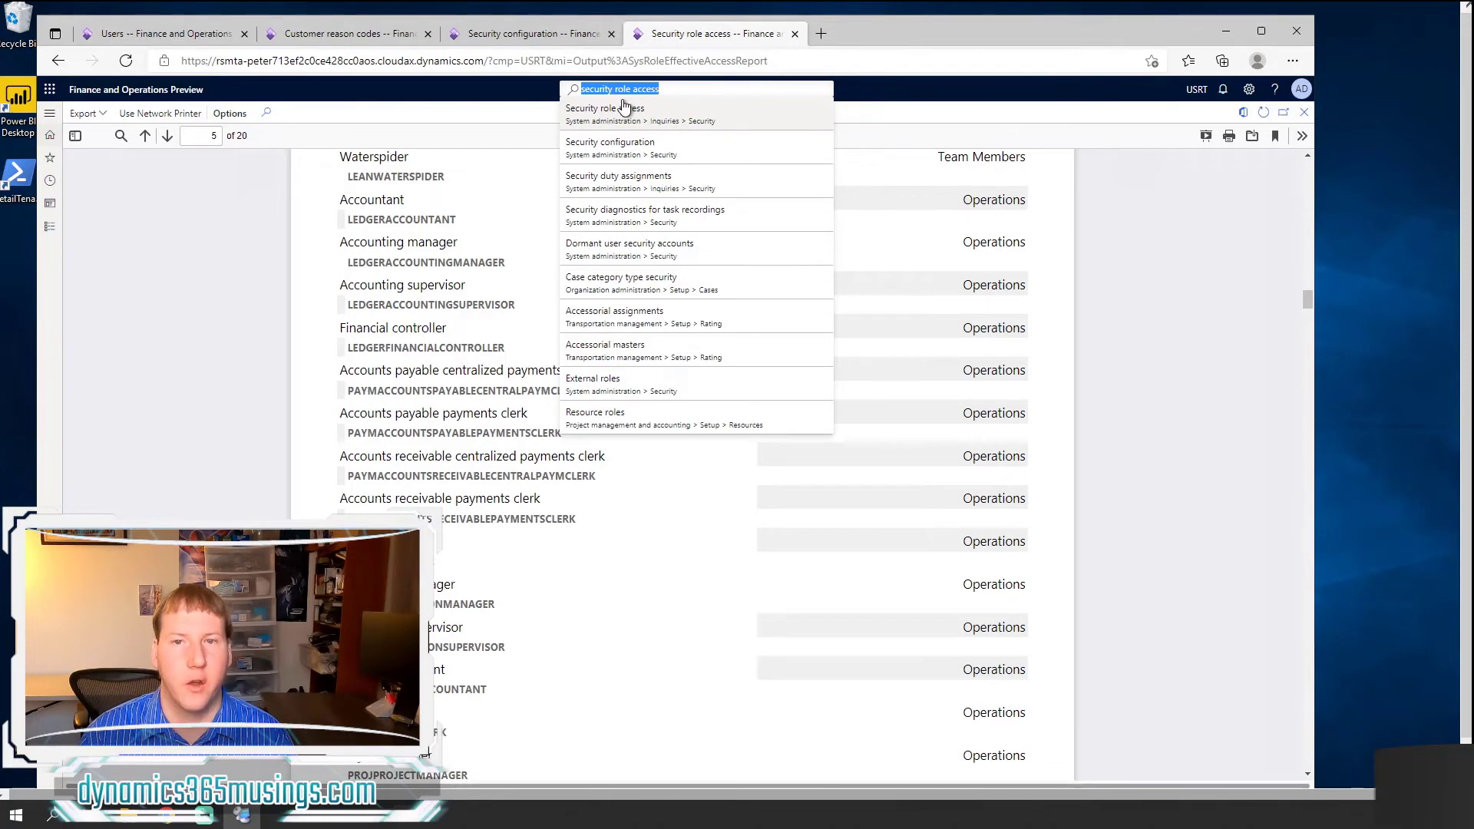
key("Down")
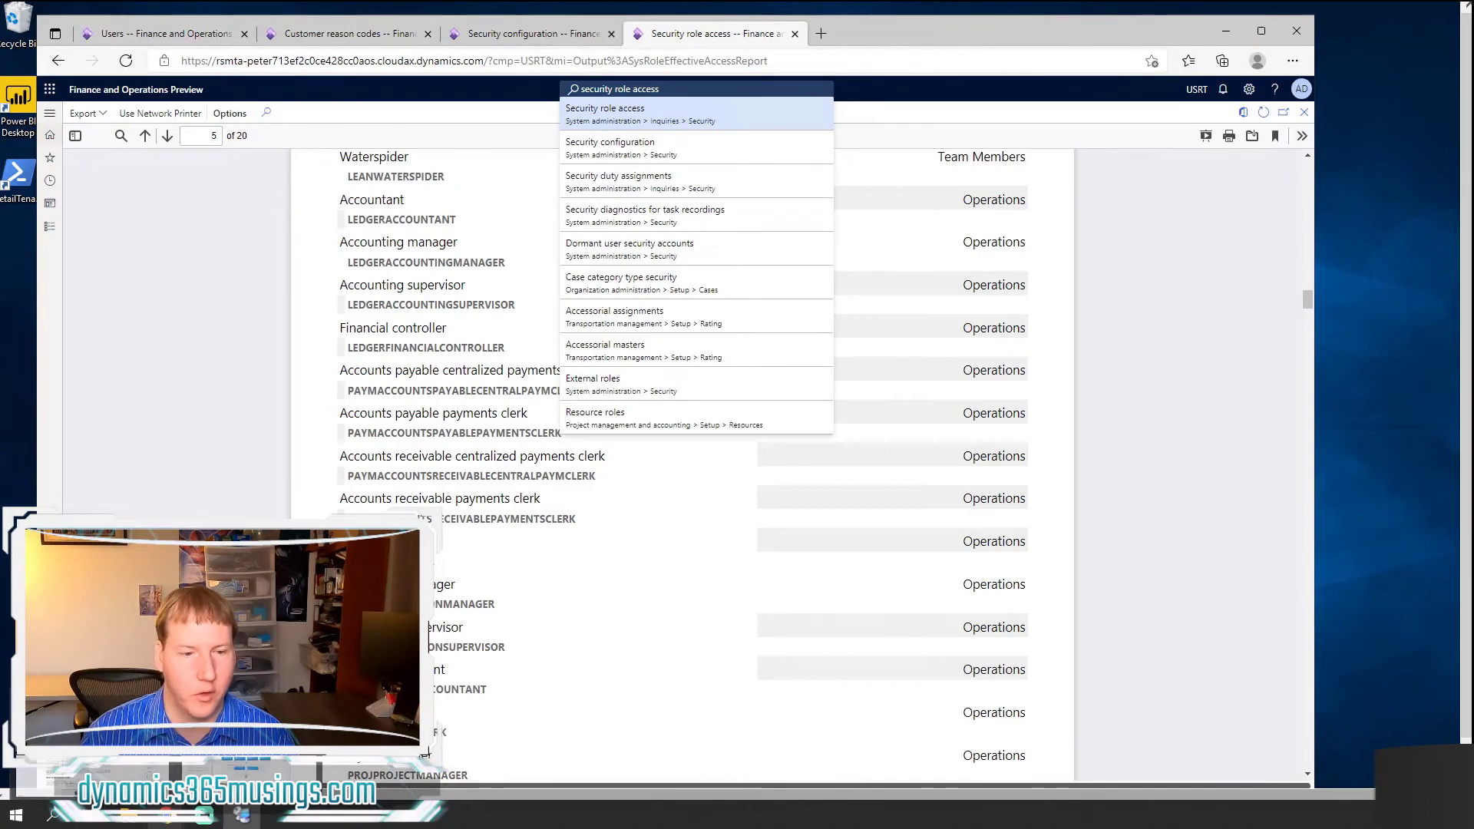
key("alt+Tab")
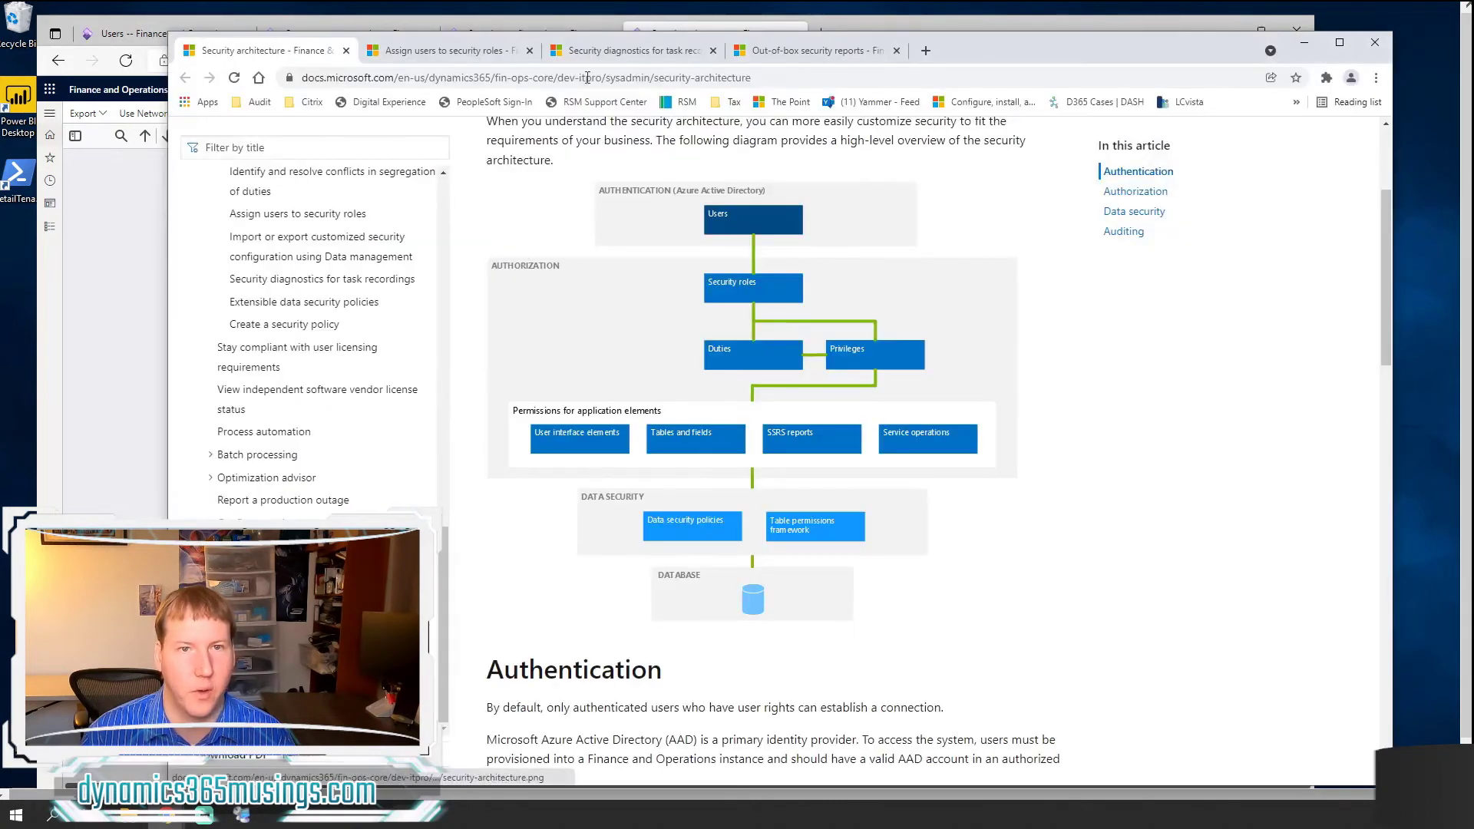
Step: Open the Out-of-box security reports article and scroll down to the Security duty assignments sample report
left_click(639, 54)
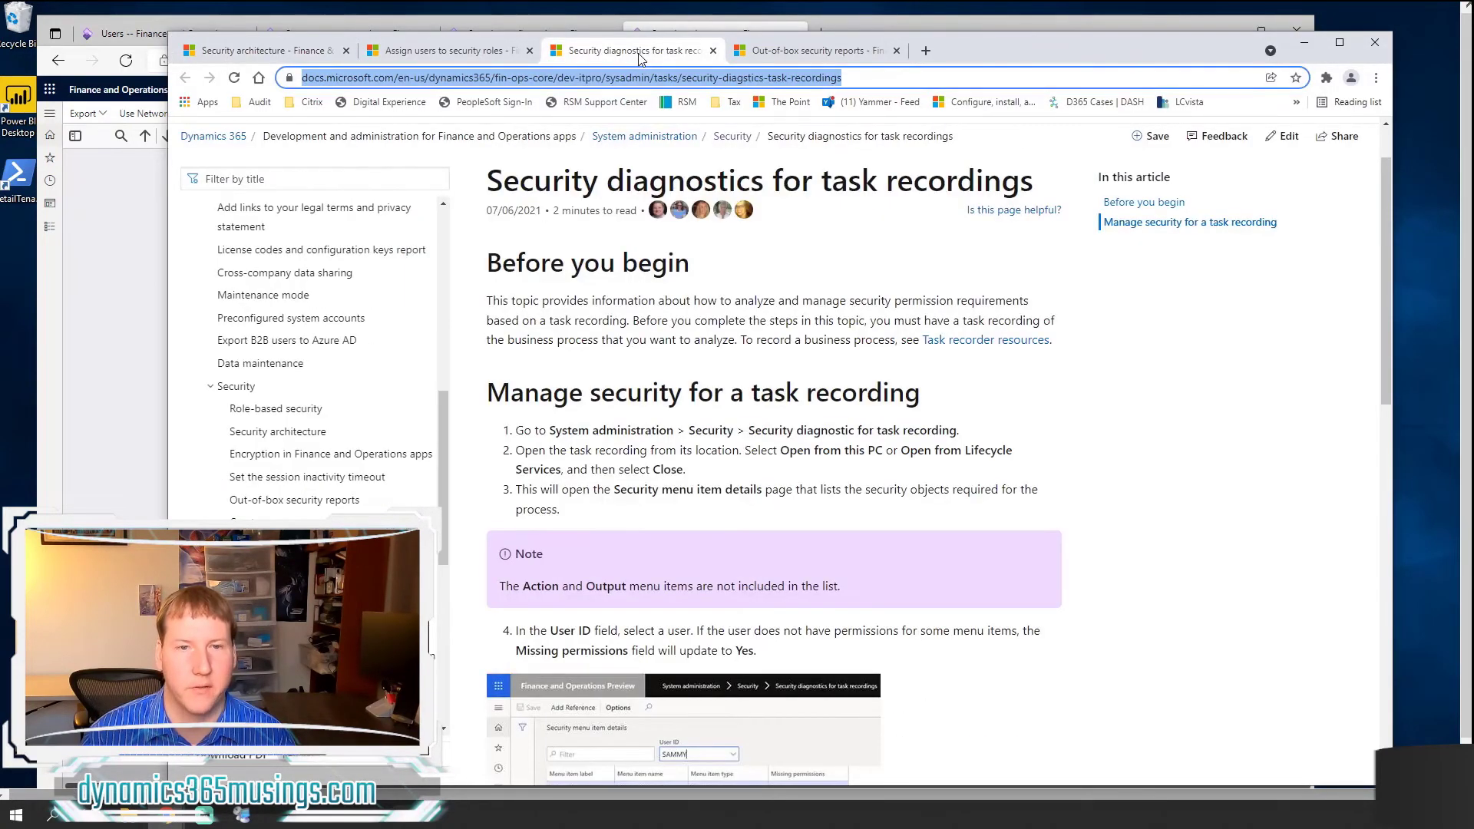
left_click(821, 52)
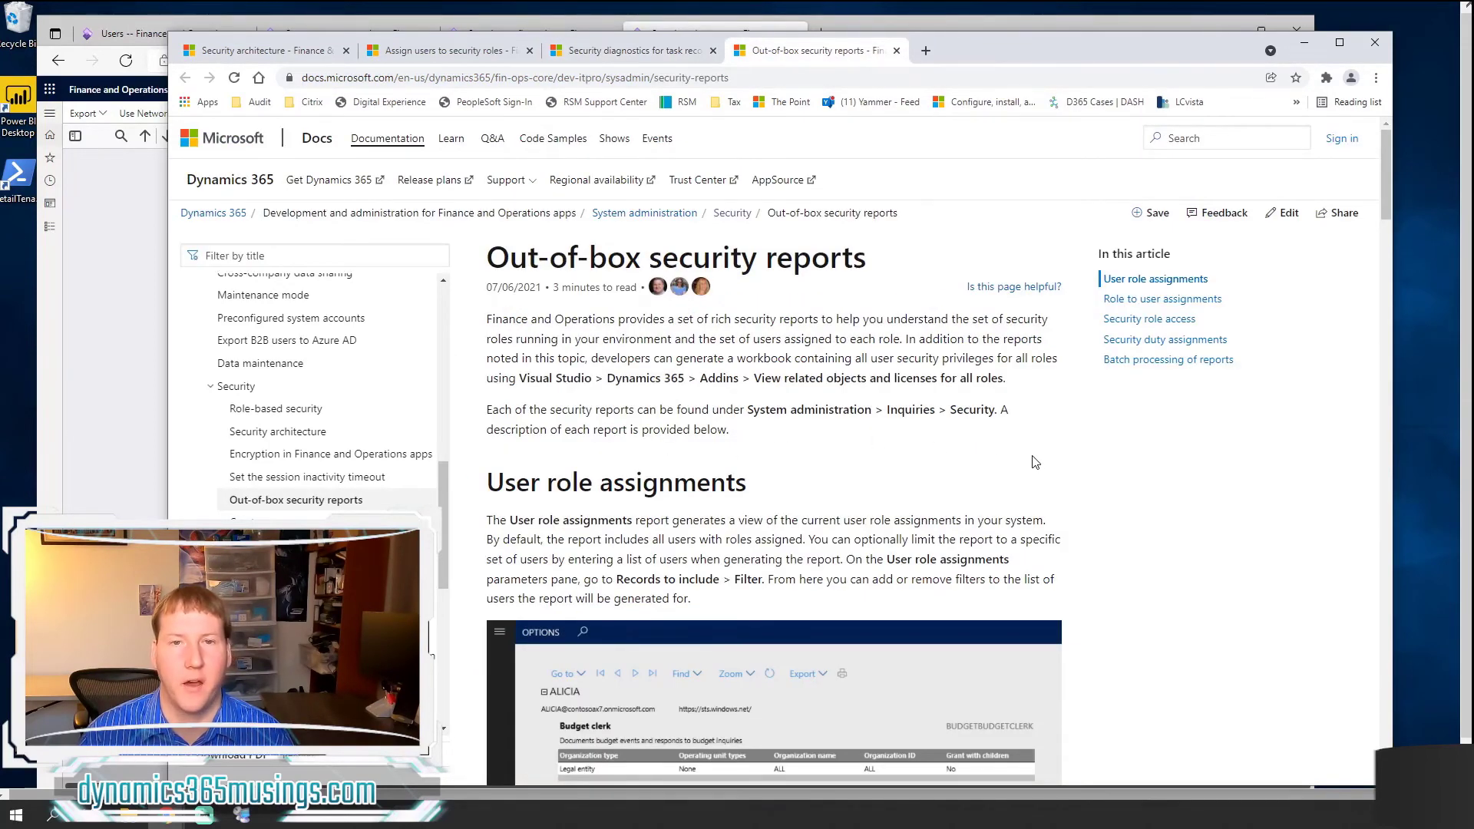
scroll(1034, 461, "down", 2)
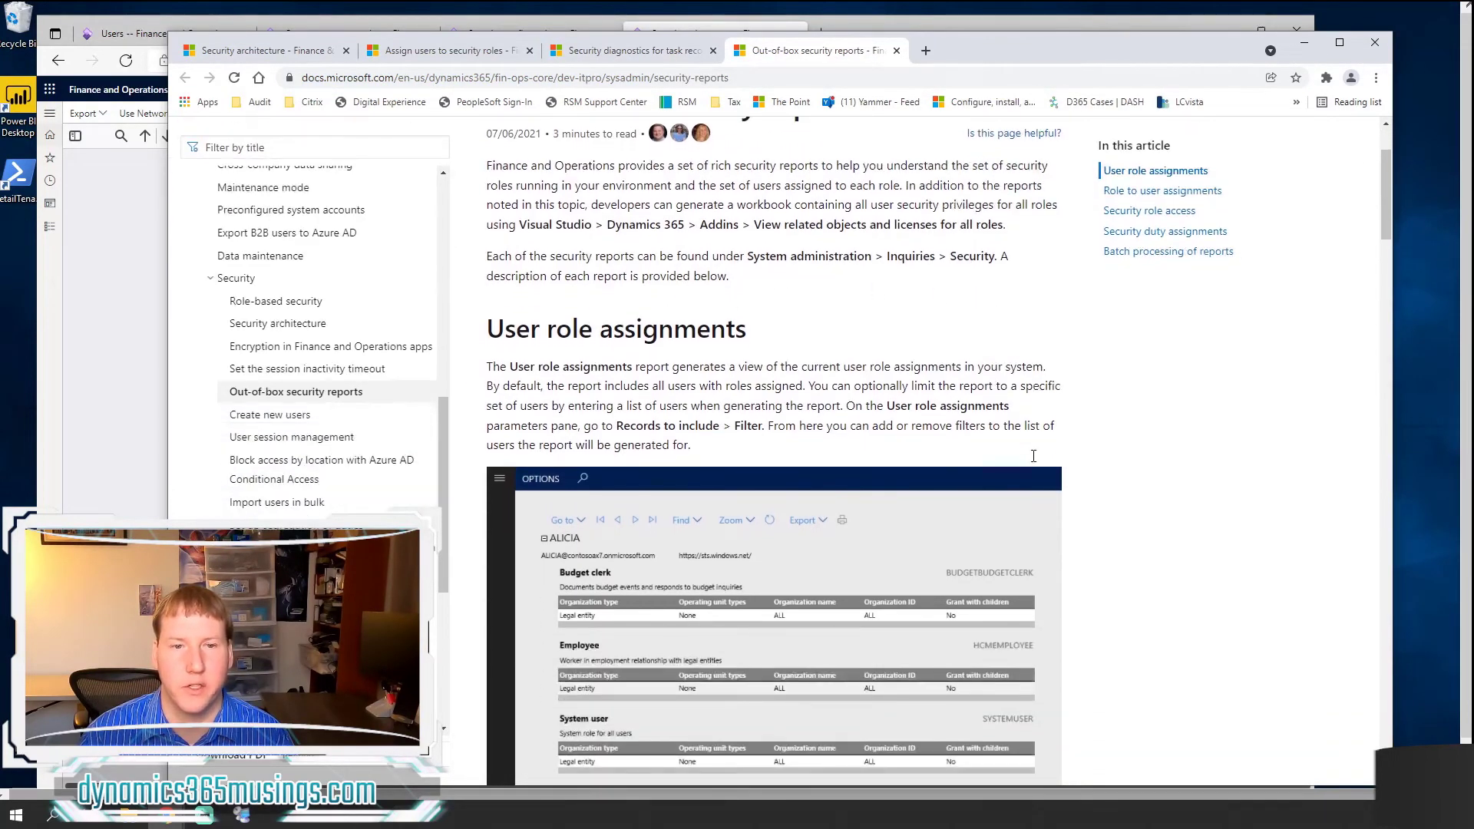
scroll(800, 468, "down", 10)
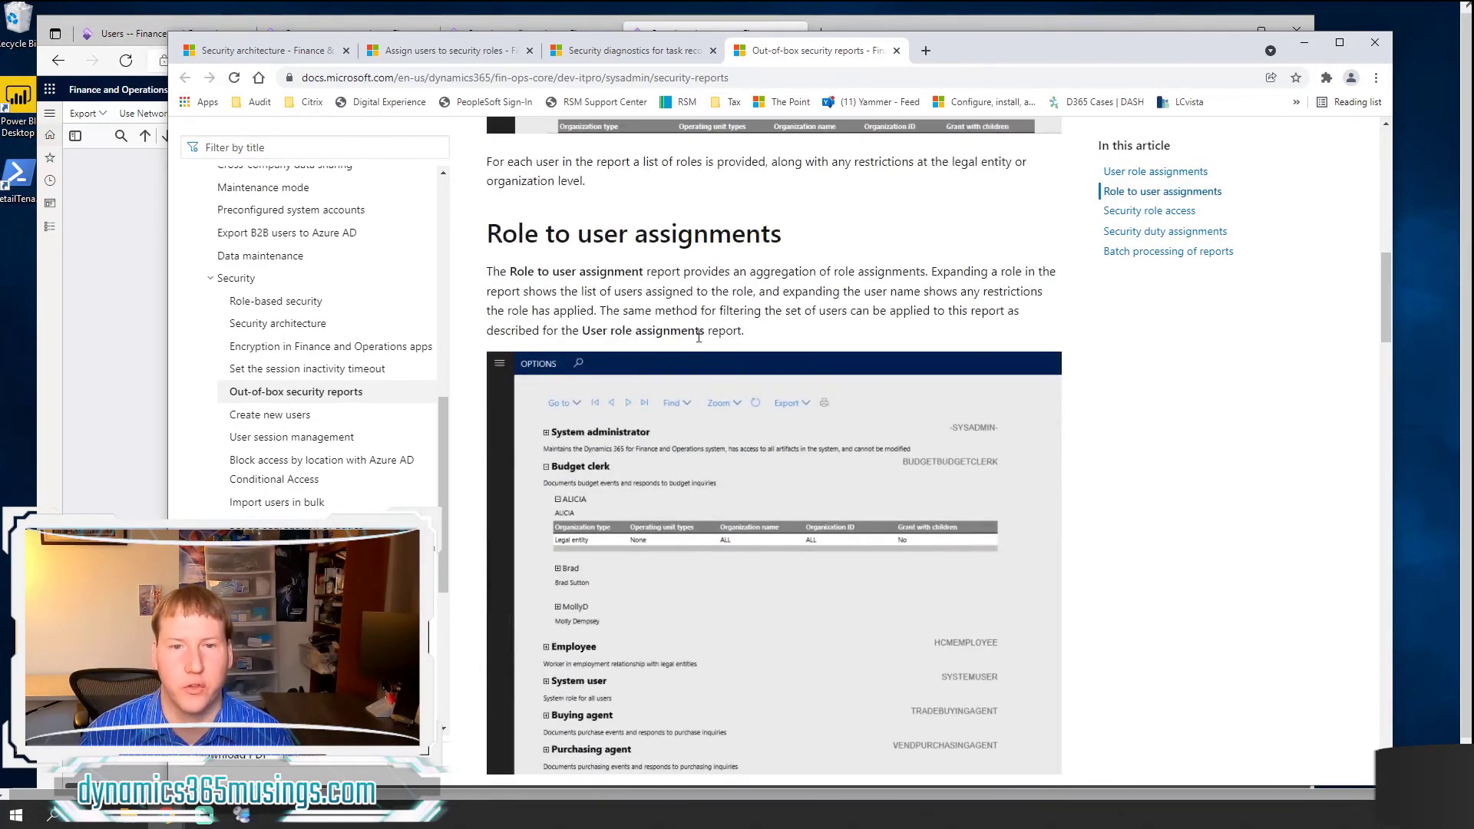
scroll(921, 535, "down", 9)
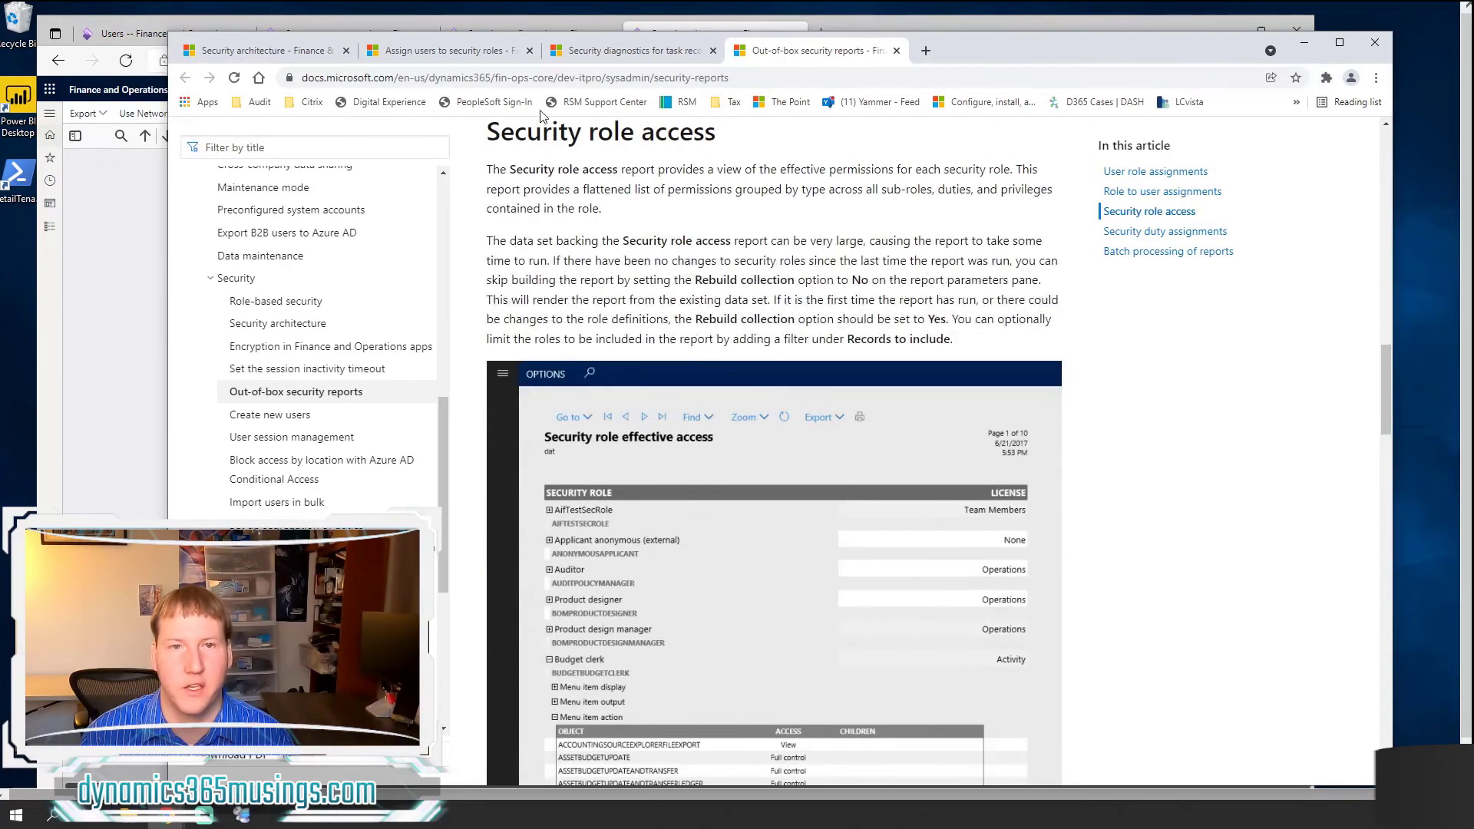
scroll(748, 469, "down", 1)
scroll(748, 465, "down", 2)
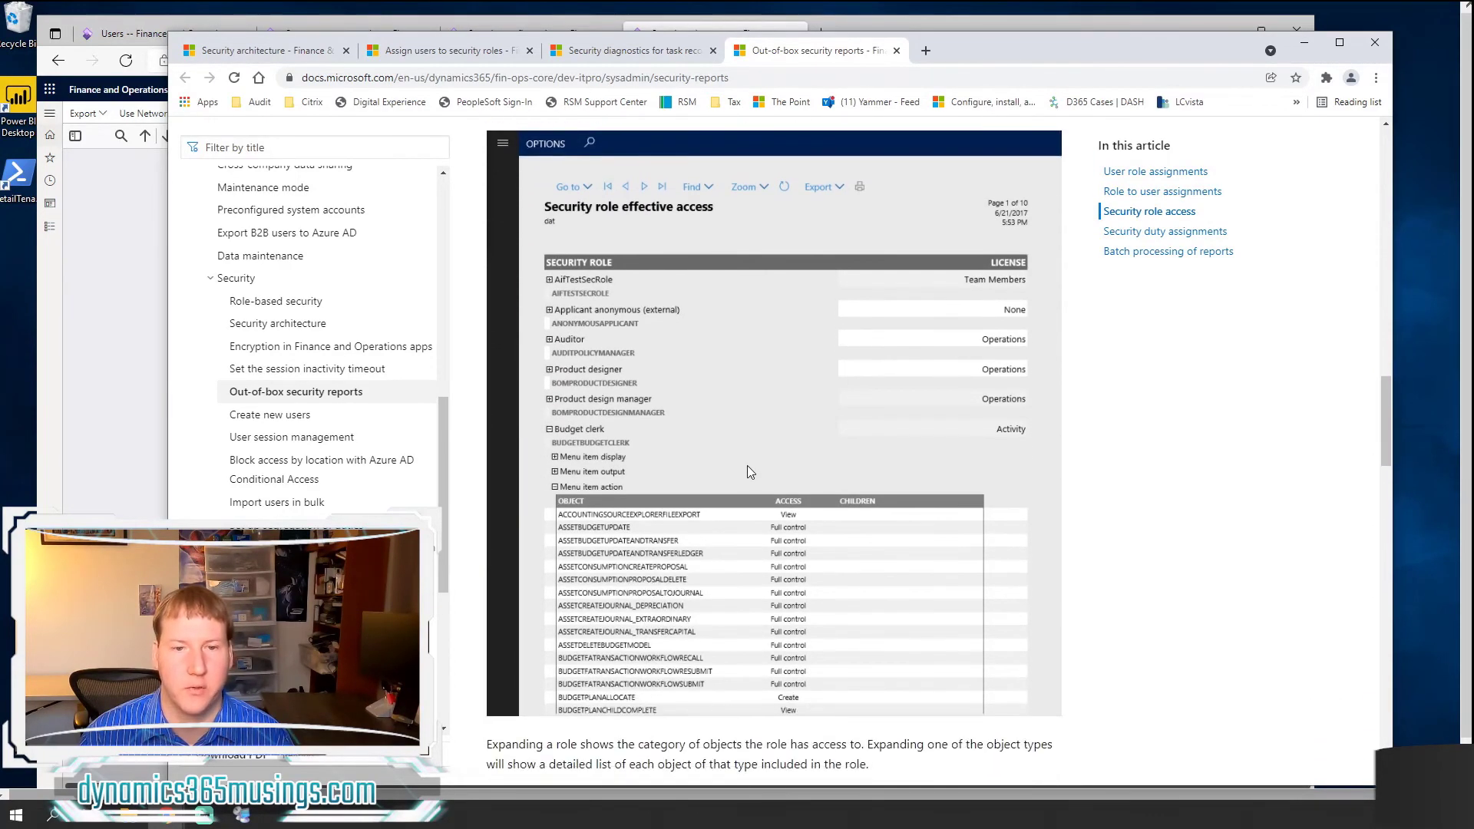
scroll(747, 465, "down", 6)
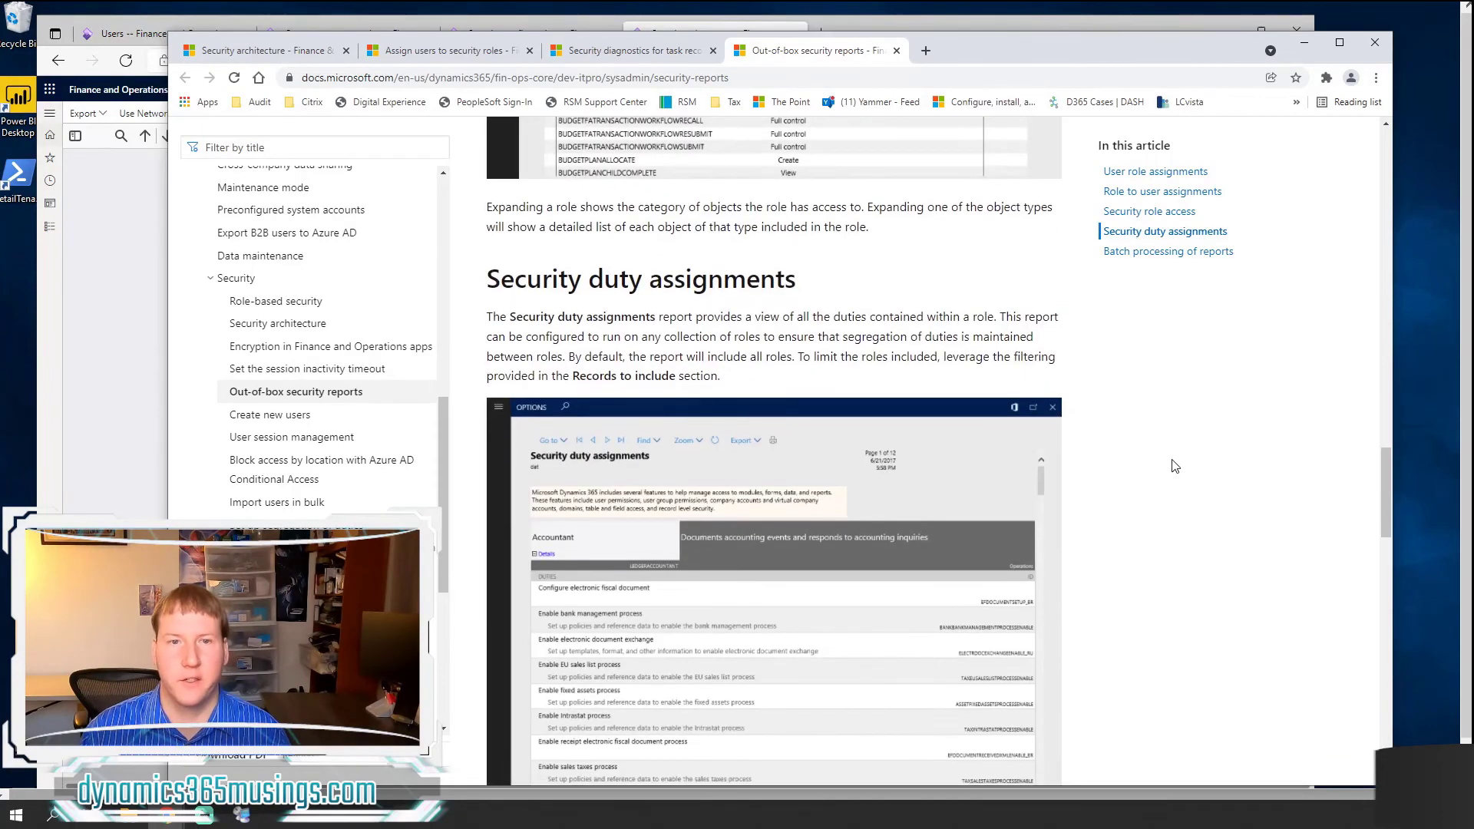
scroll(1173, 465, "down", 2)
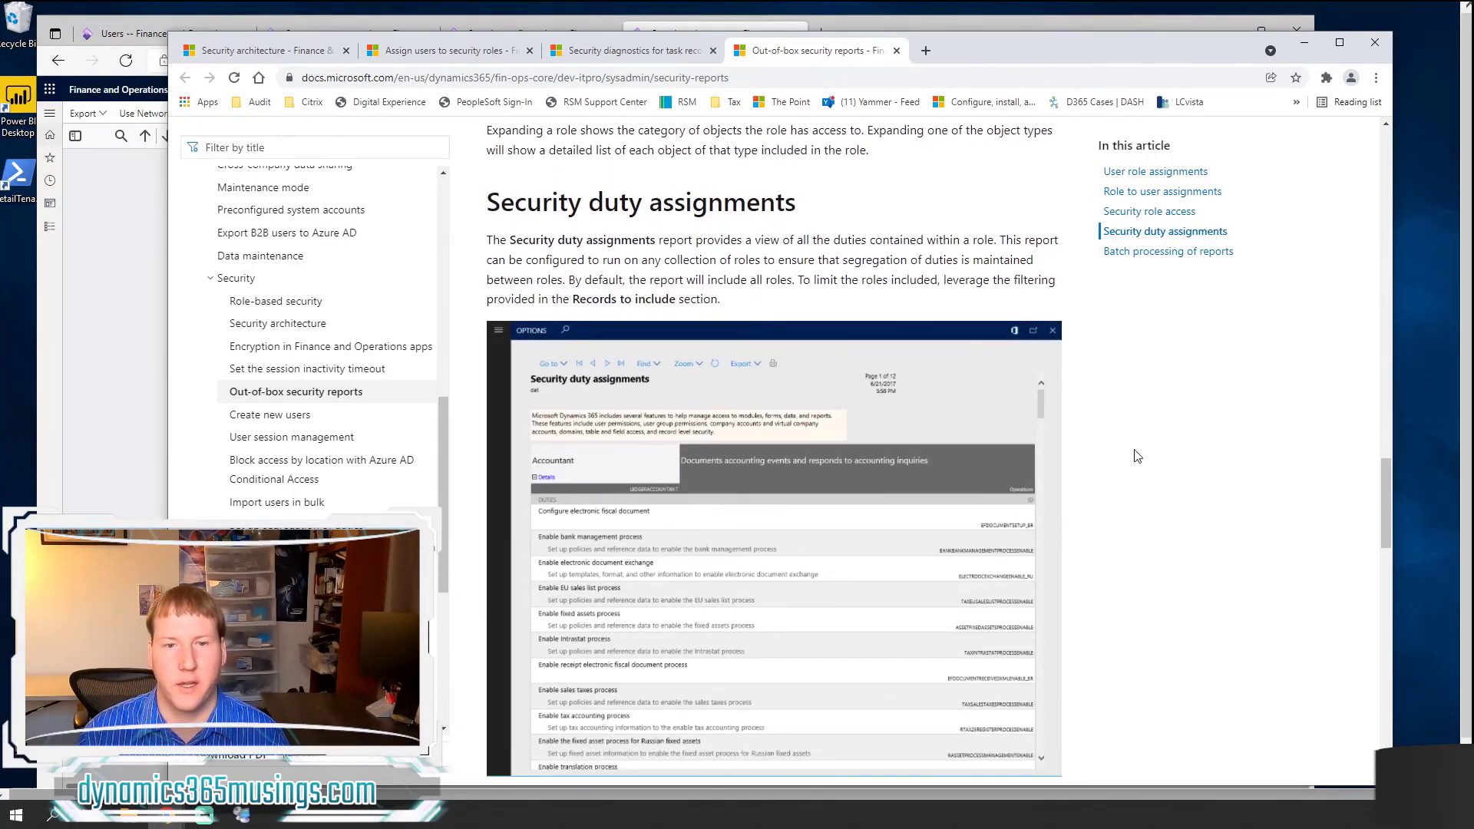
scroll(1143, 527, "down", 1)
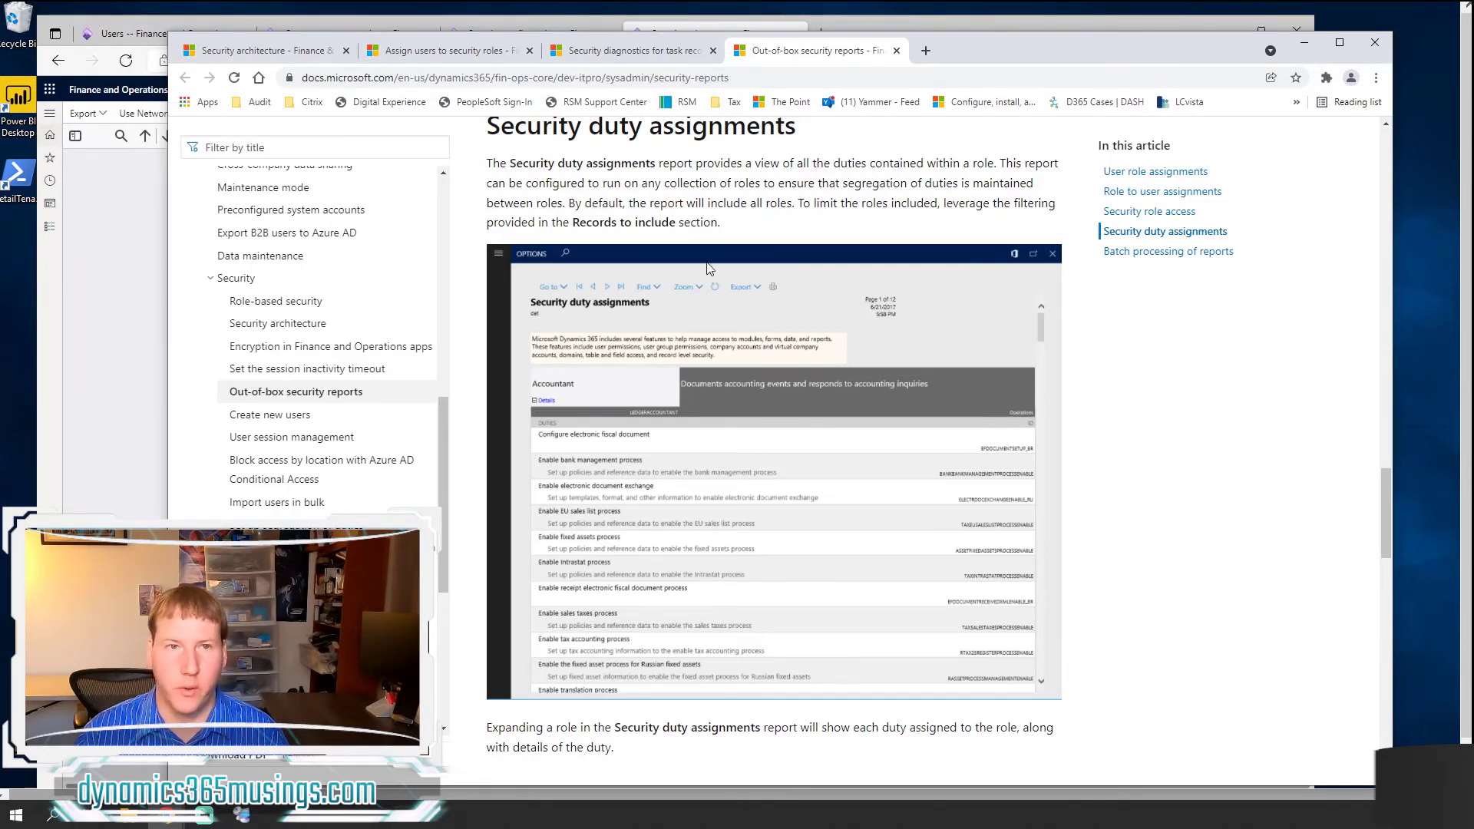
Step: Bring the Admin user's record back in front, showing its four assigned roles
left_click(123, 34)
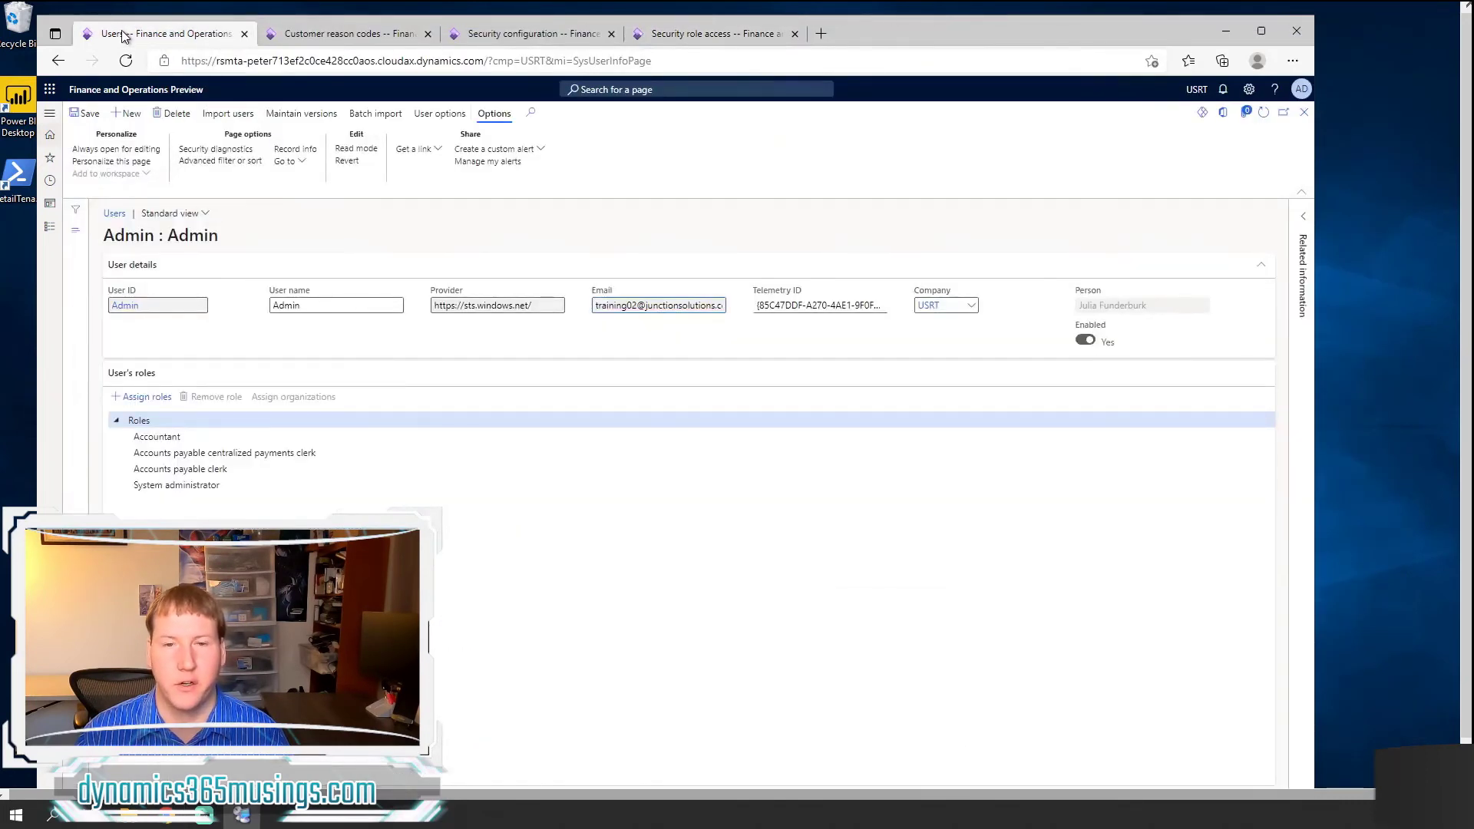